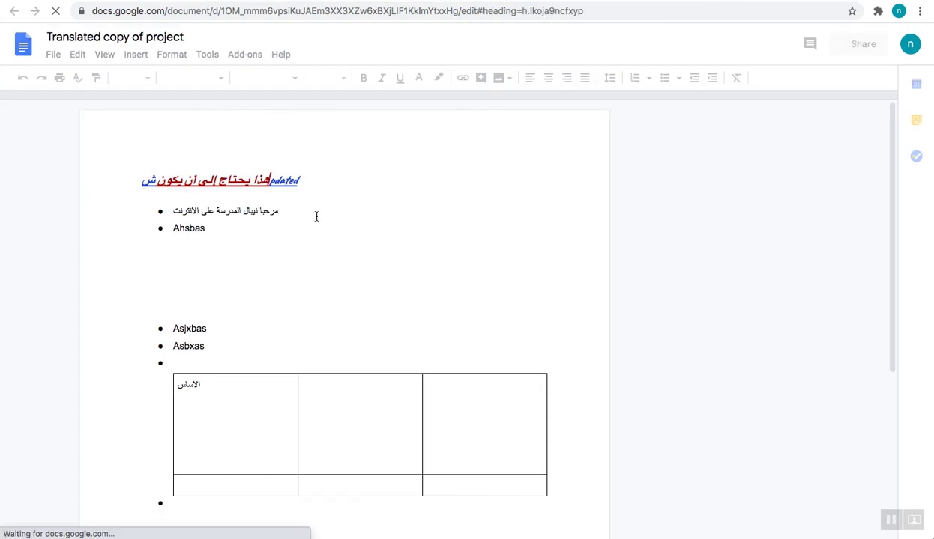
left_click(292, 209)
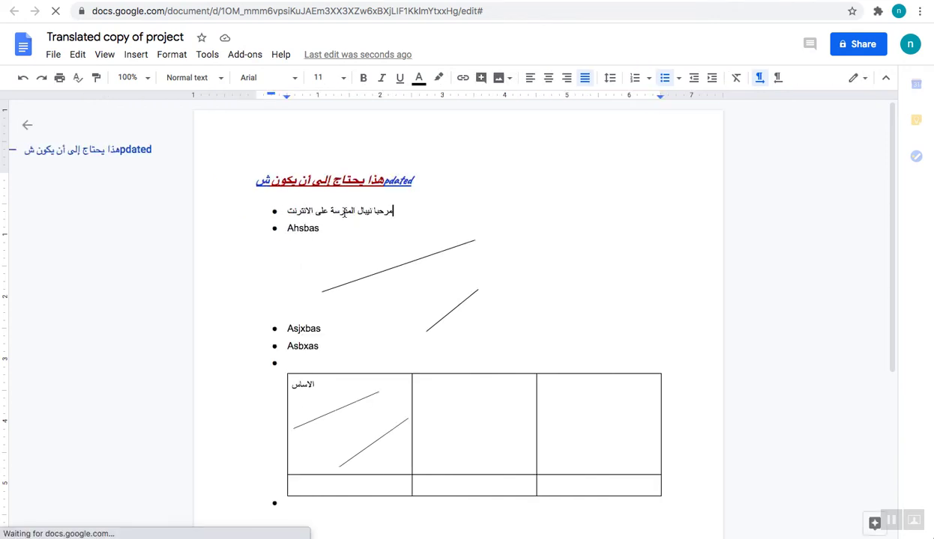
double_click(300, 210)
left_click(405, 234)
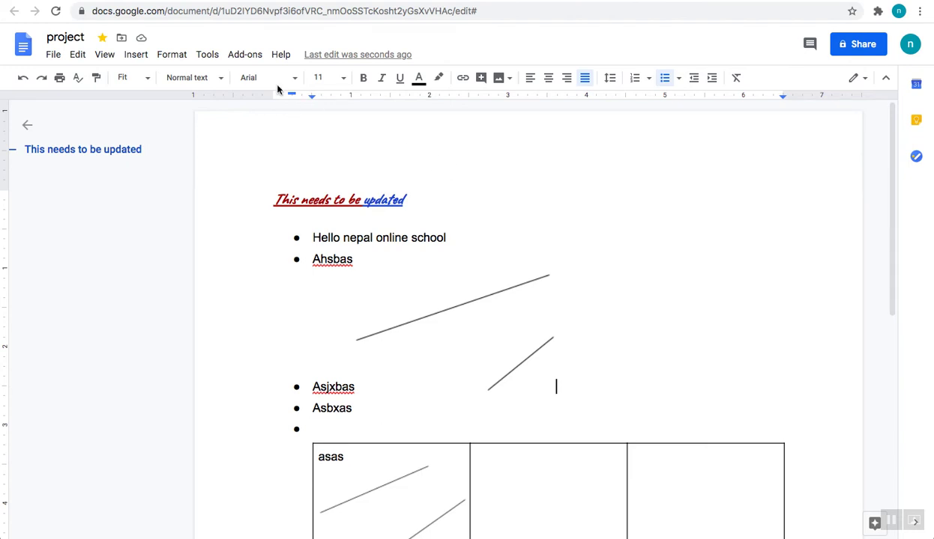
left_click(210, 54)
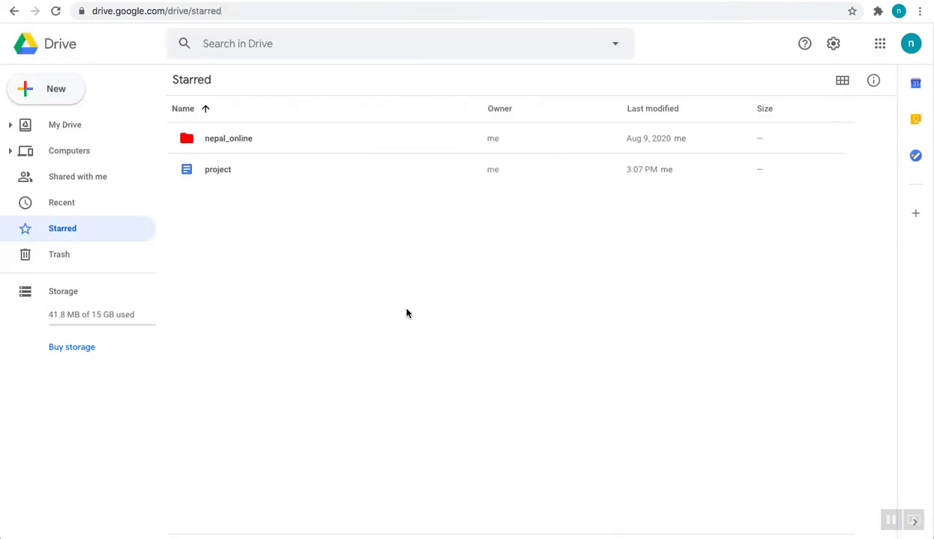
- Create a new blank Google Sheets spreadsheet from Drive and name it "sheet"
left_click(61, 92)
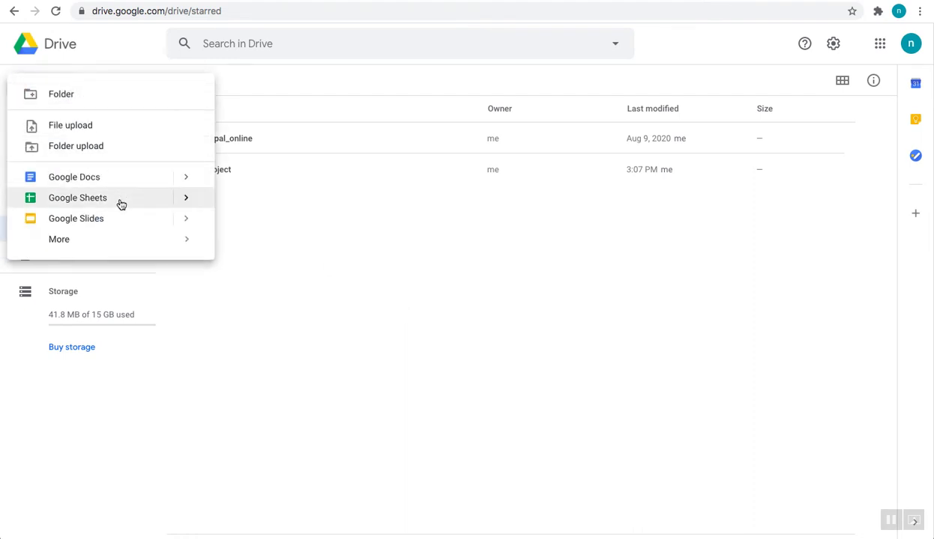
left_click(184, 200)
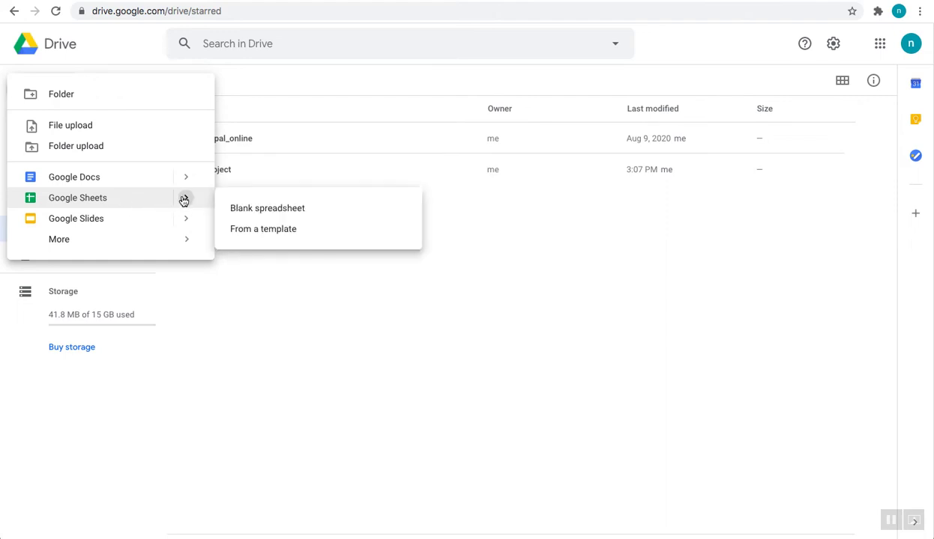
left_click(270, 215)
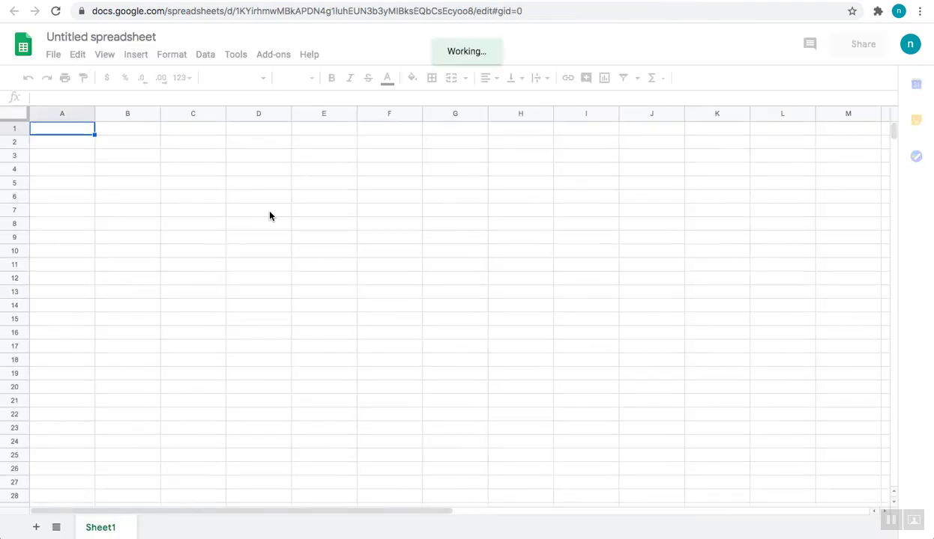
left_click(147, 37)
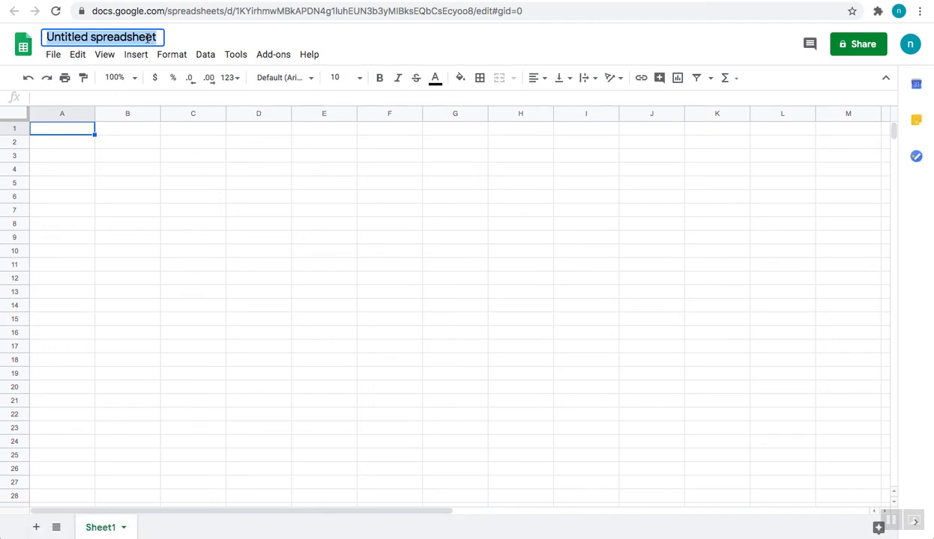
type("sheet")
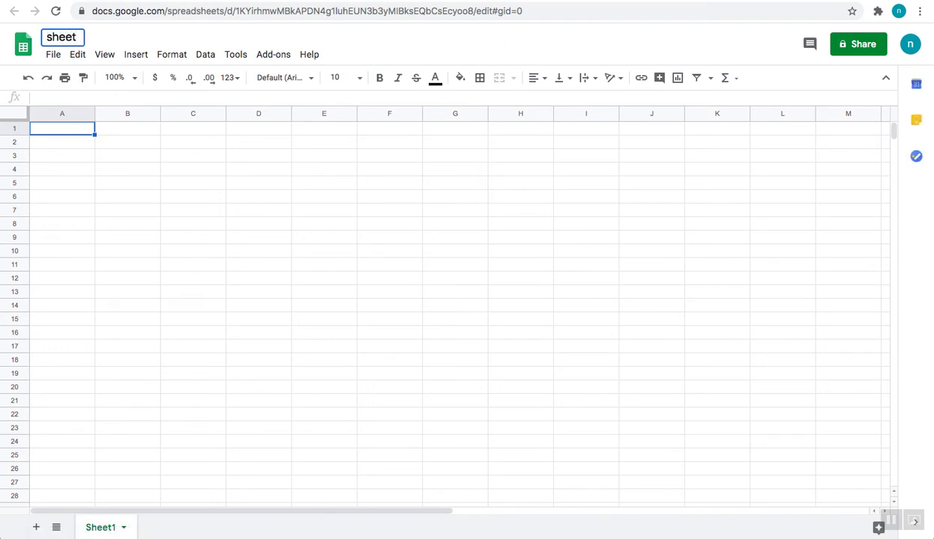
key("Return")
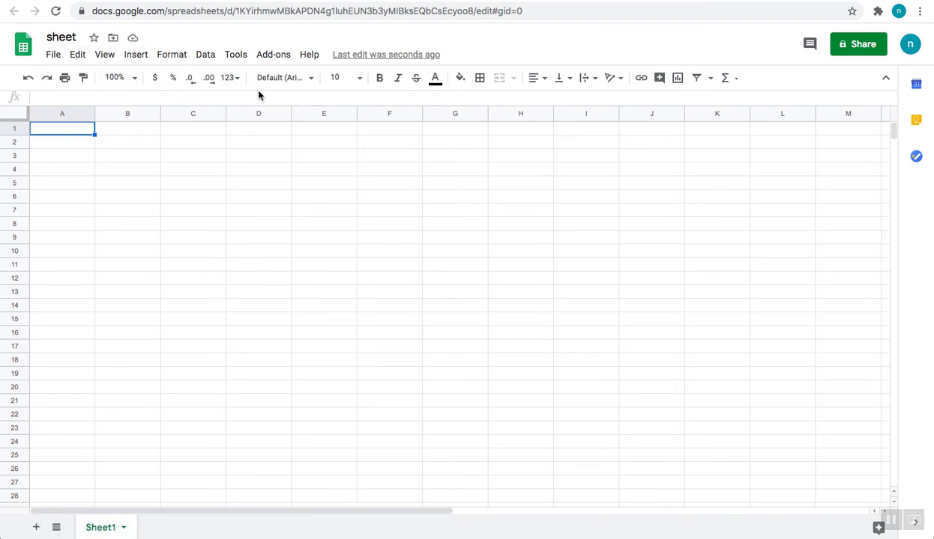
- Zoom the spreadsheet out to 50% and set it back to 100%
left_click(136, 78)
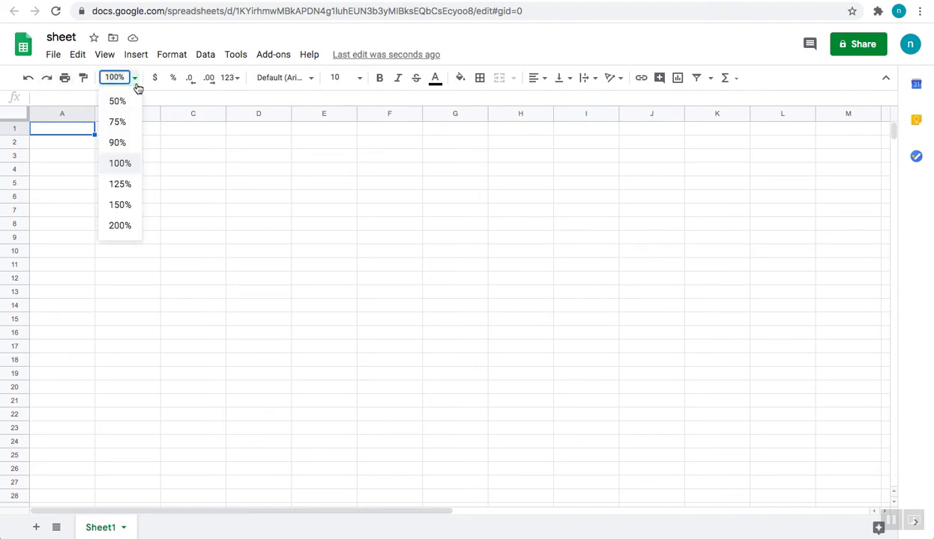
left_click(120, 101)
left_click(136, 79)
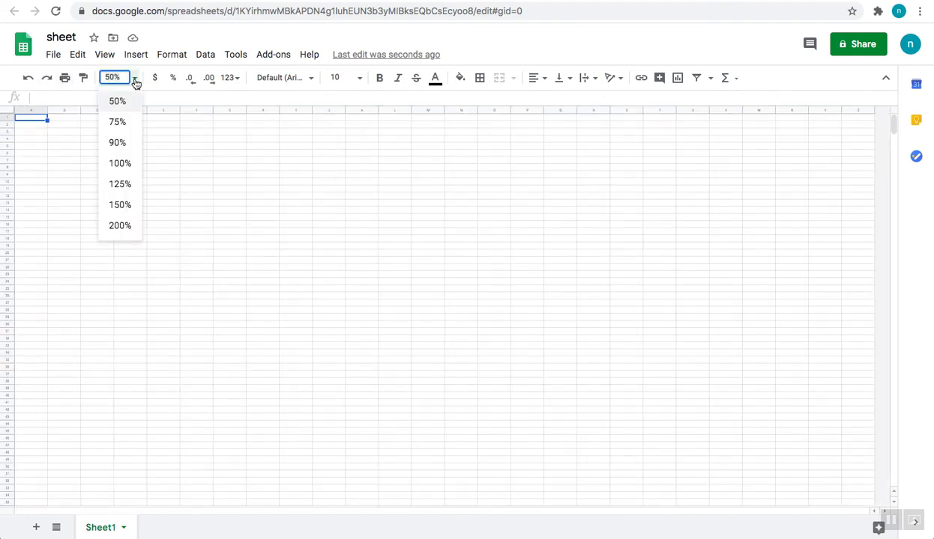
left_click(120, 162)
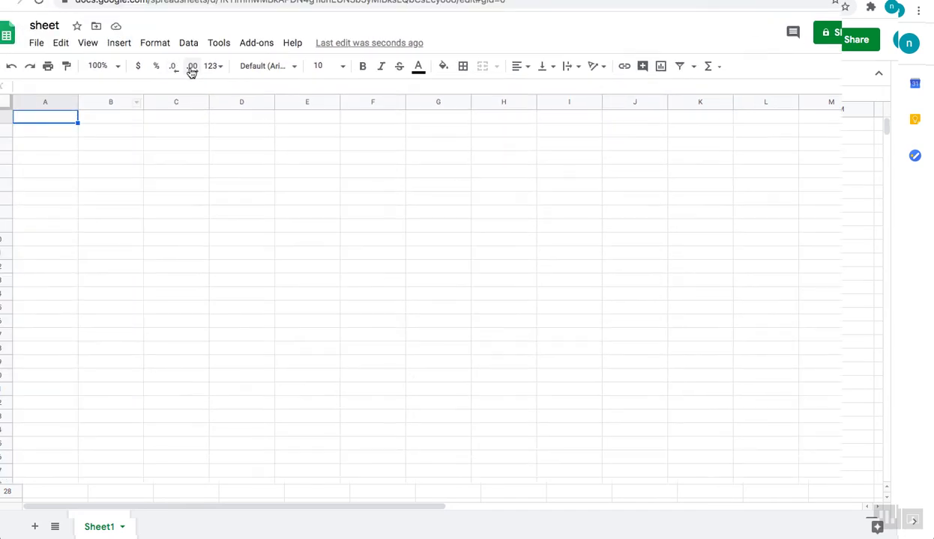
left_click(218, 69)
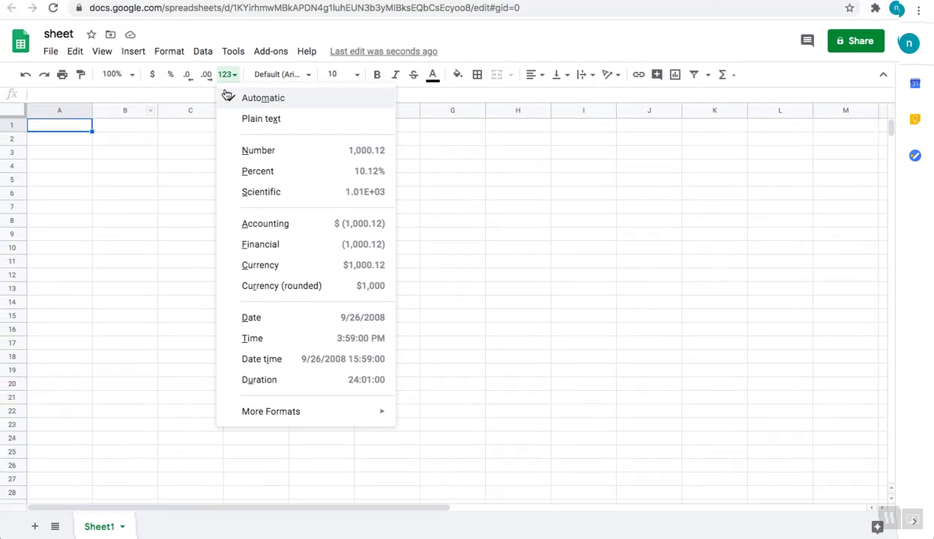
left_click(312, 81)
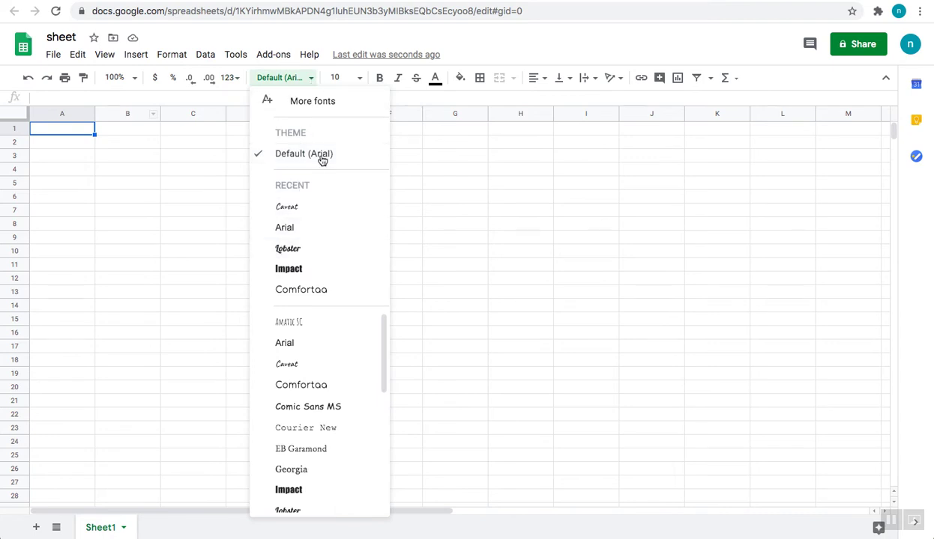
left_click(359, 78)
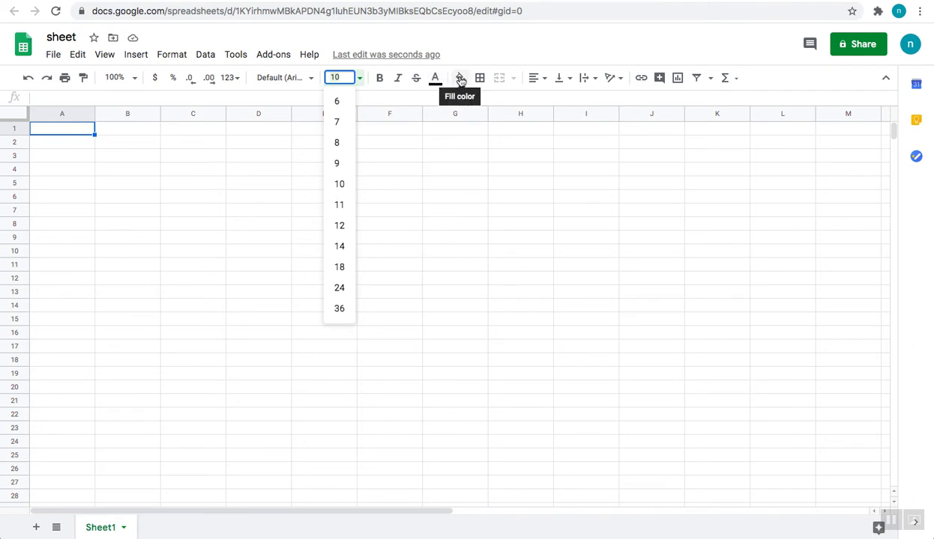
left_click(500, 83)
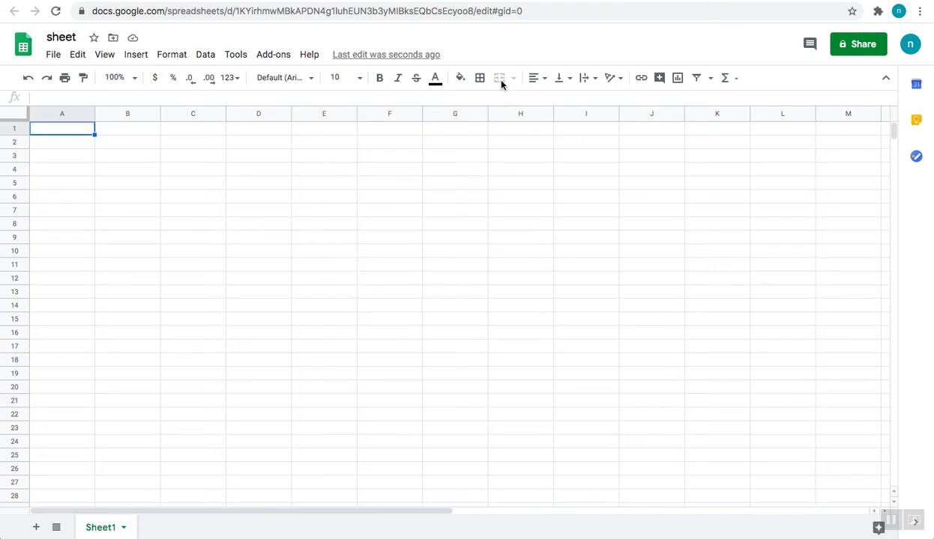
- Merge the cell range F1:H2 into one cell and undo the merge
left_click(390, 130)
left_click(544, 136)
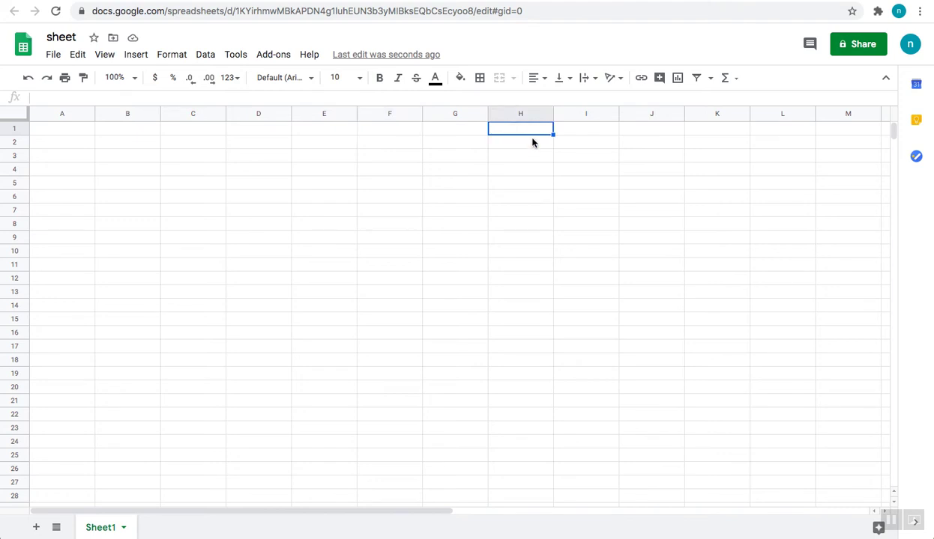
left_click(398, 130, "shift")
left_click(390, 144, "shift")
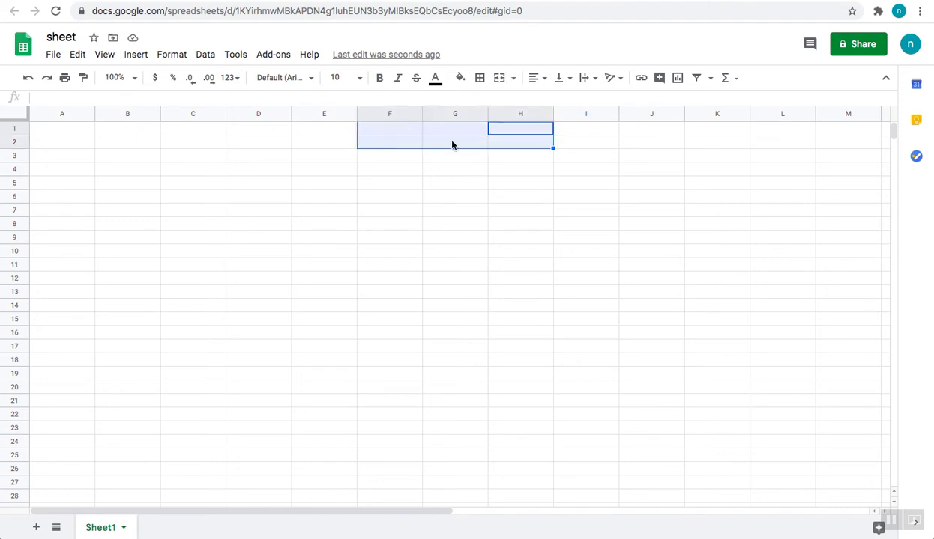
left_click(499, 79)
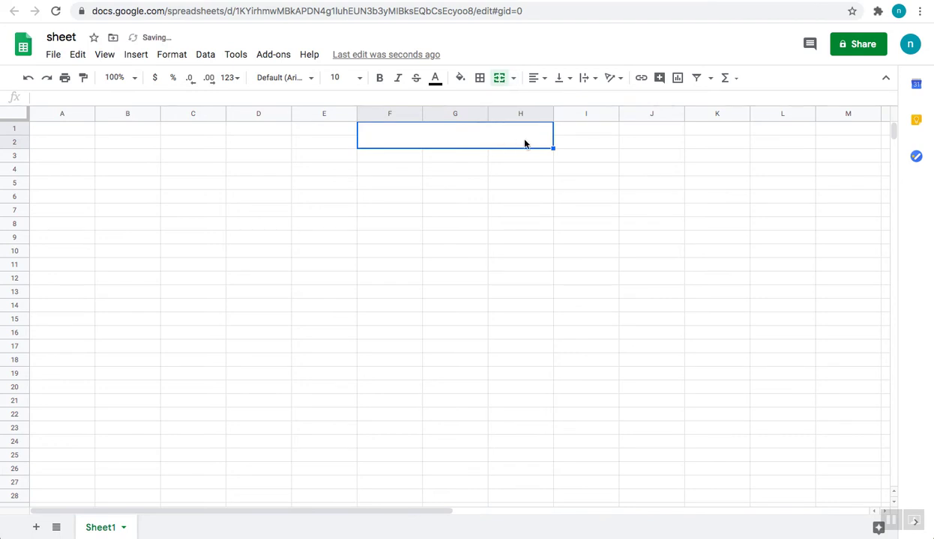
key("ctrl+z")
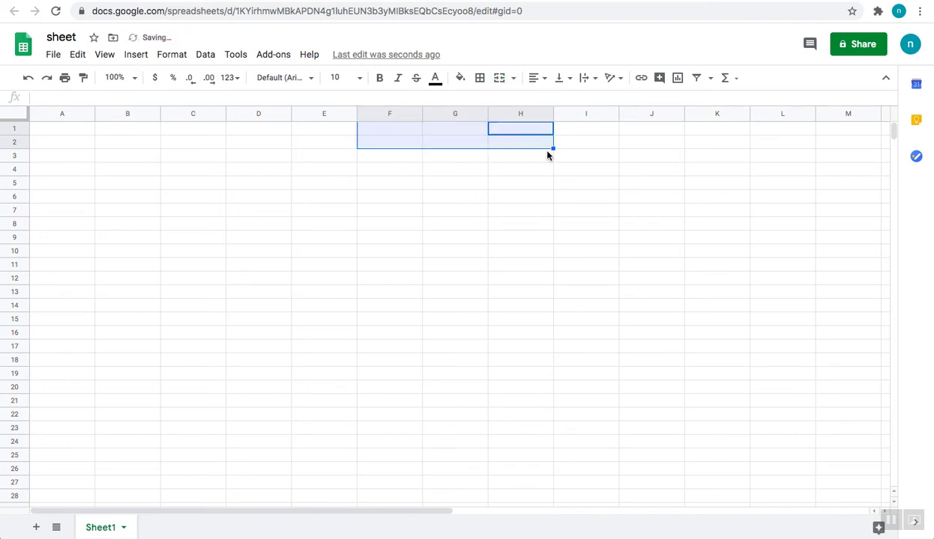
left_click(545, 79)
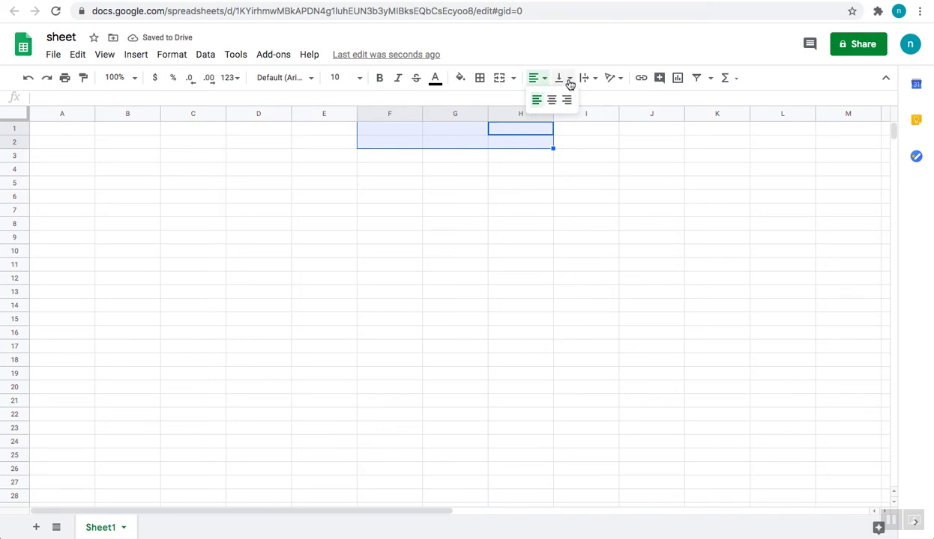
left_click(561, 78)
left_click(599, 165)
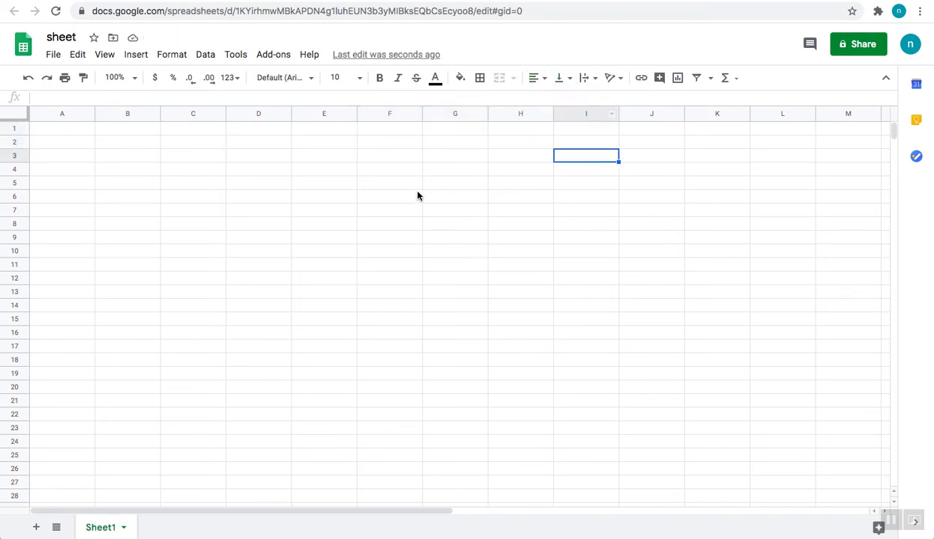
left_click_drag(416, 194, 404, 180)
left_click(293, 116)
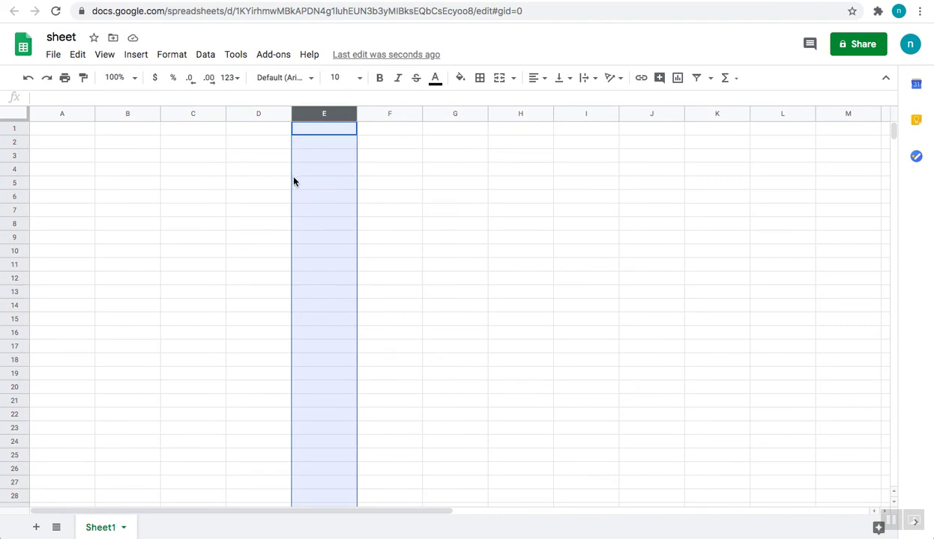
left_click(241, 197)
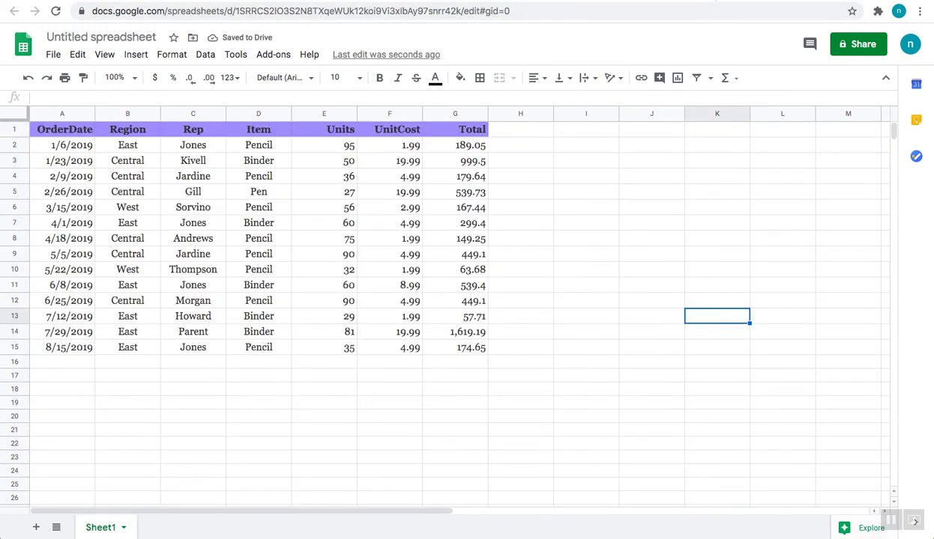
- Set the text colour of the header cells A1:G1 to red and reset their fill colour
left_click(63, 131)
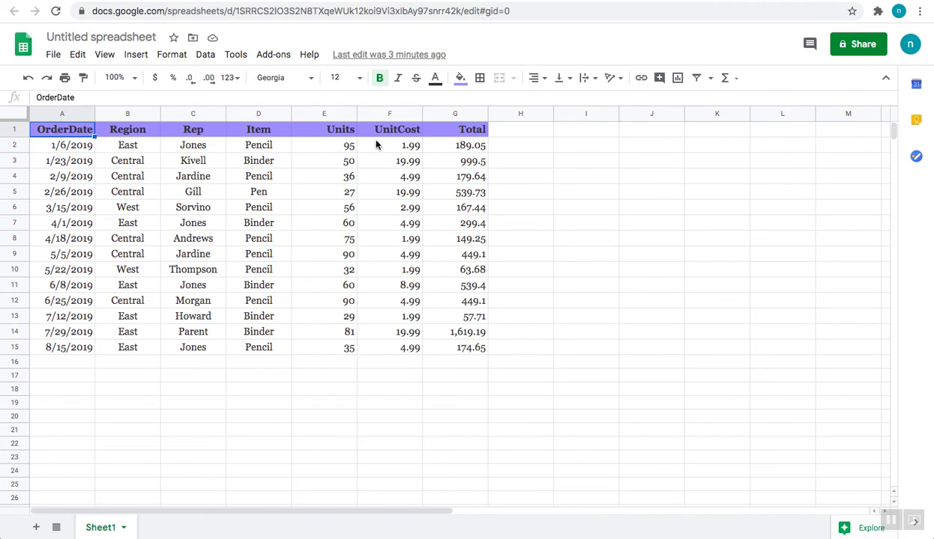
left_click(438, 132, "shift")
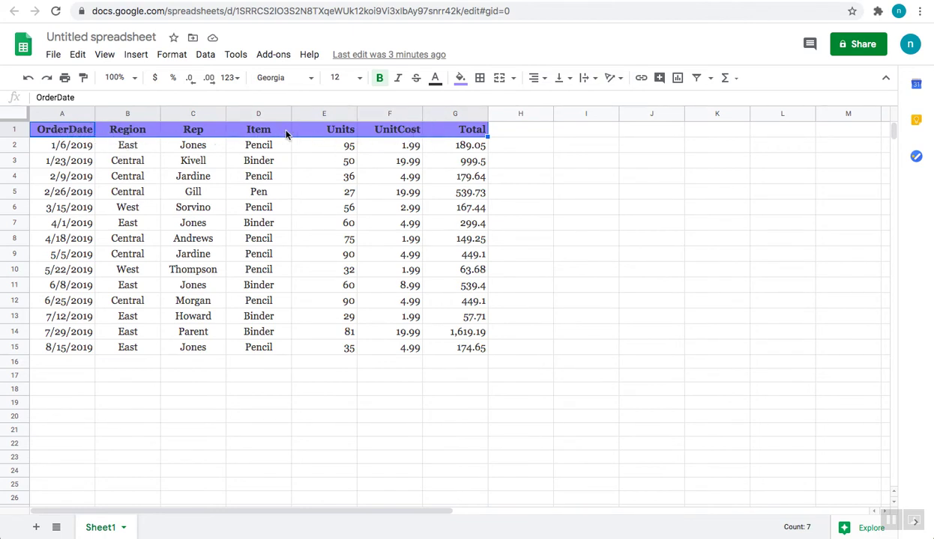
left_click(434, 78)
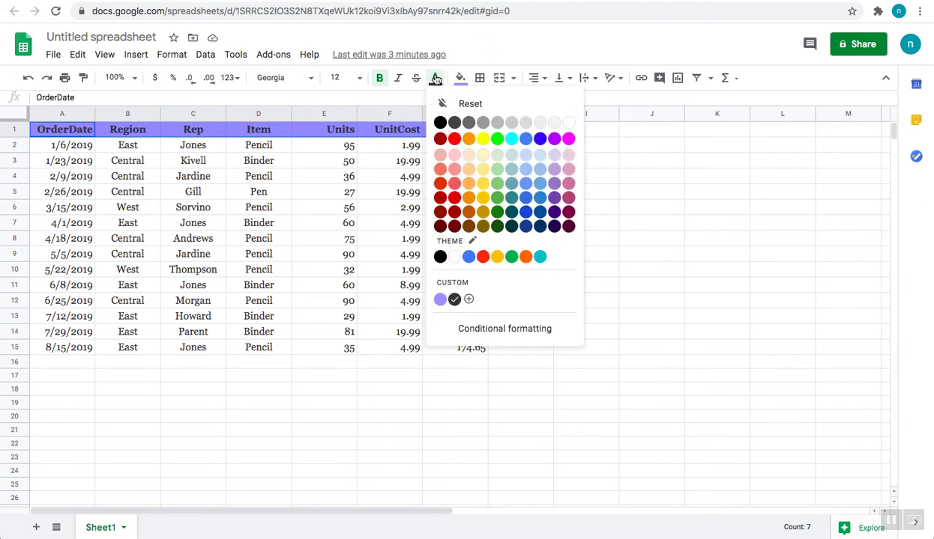
left_click(454, 138)
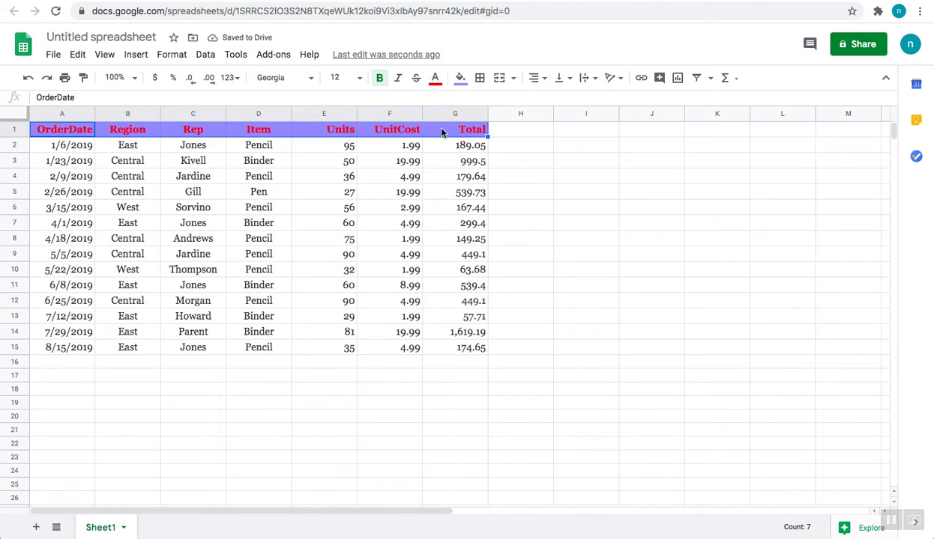
left_click(460, 78)
left_click(492, 104)
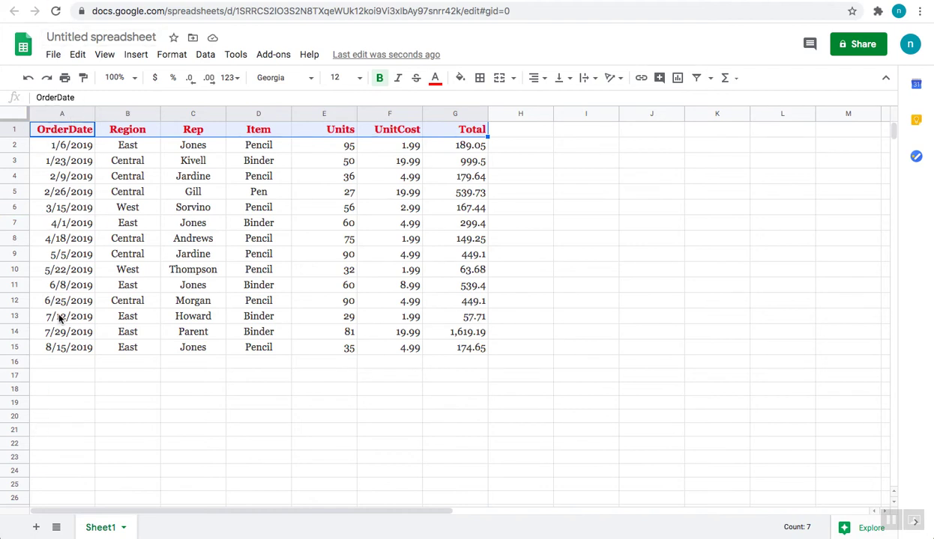
left_click(66, 131)
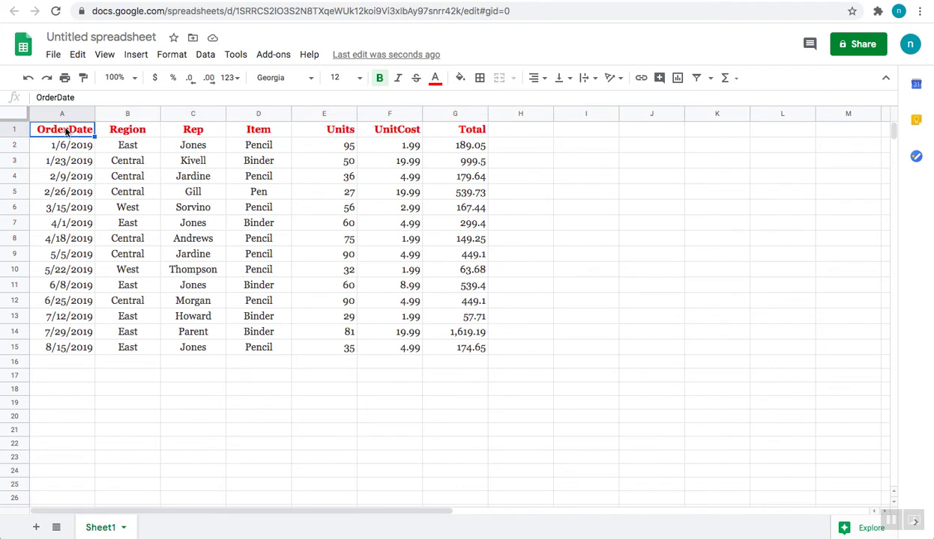
left_click(71, 347, "shift")
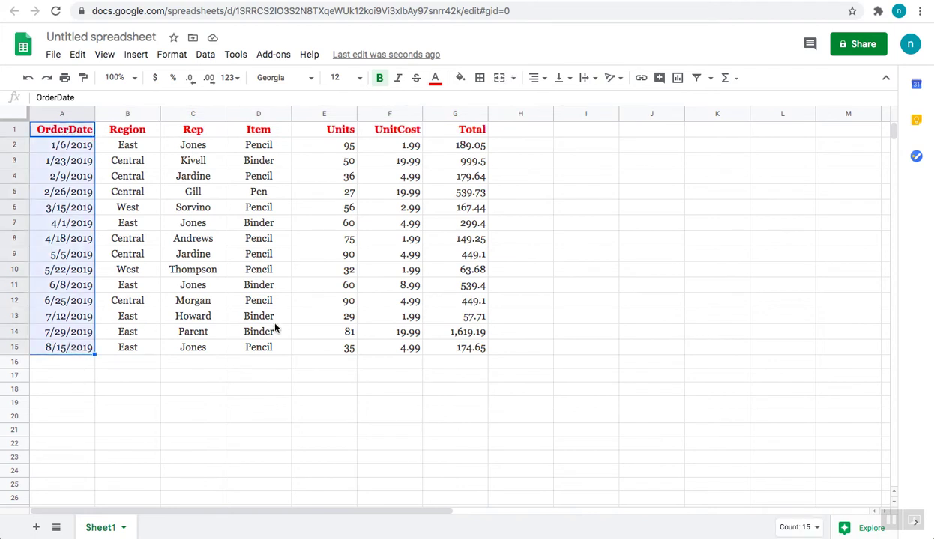
left_click(152, 131, "shift")
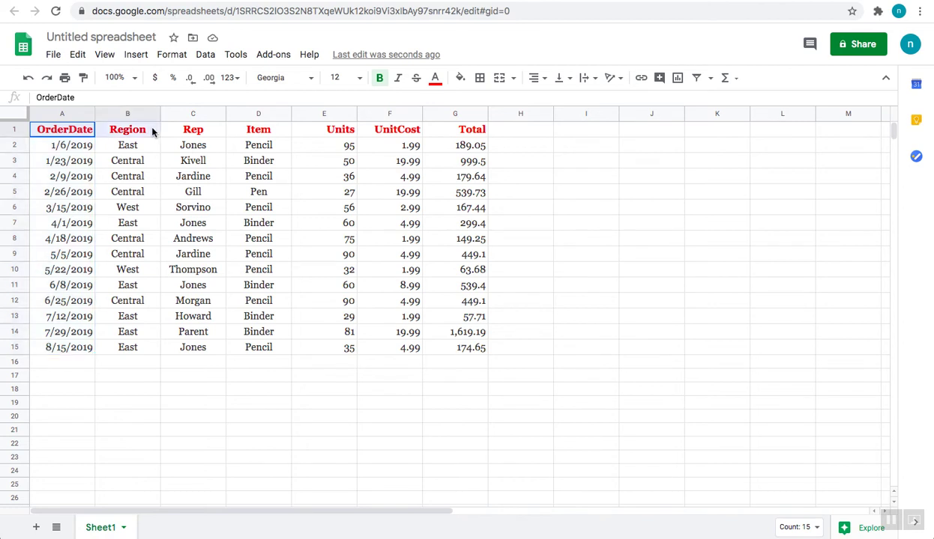
left_click(147, 349, "shift")
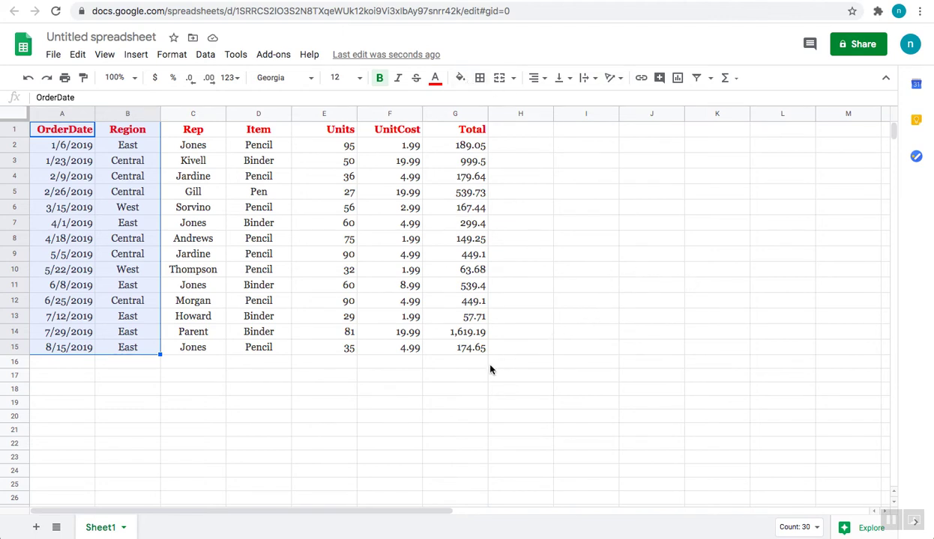
left_click(457, 377)
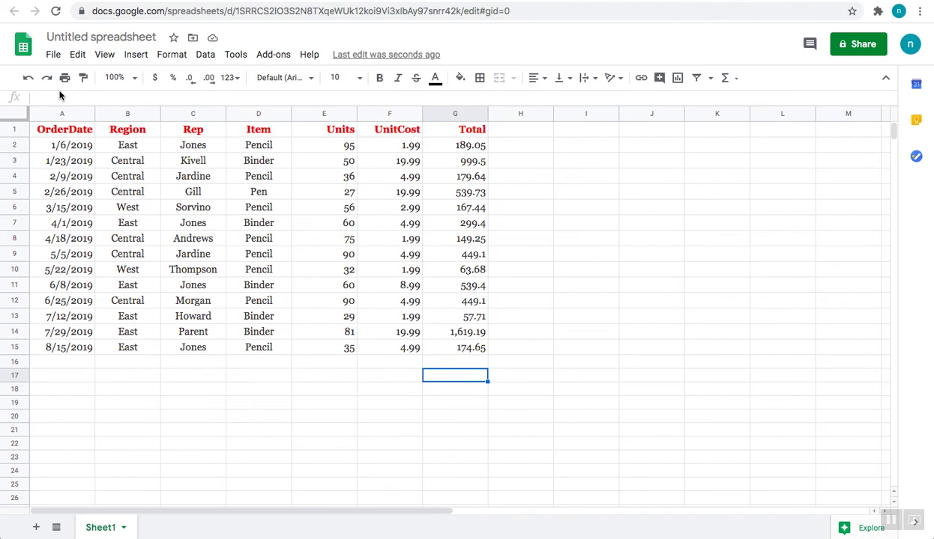
left_click(33, 126)
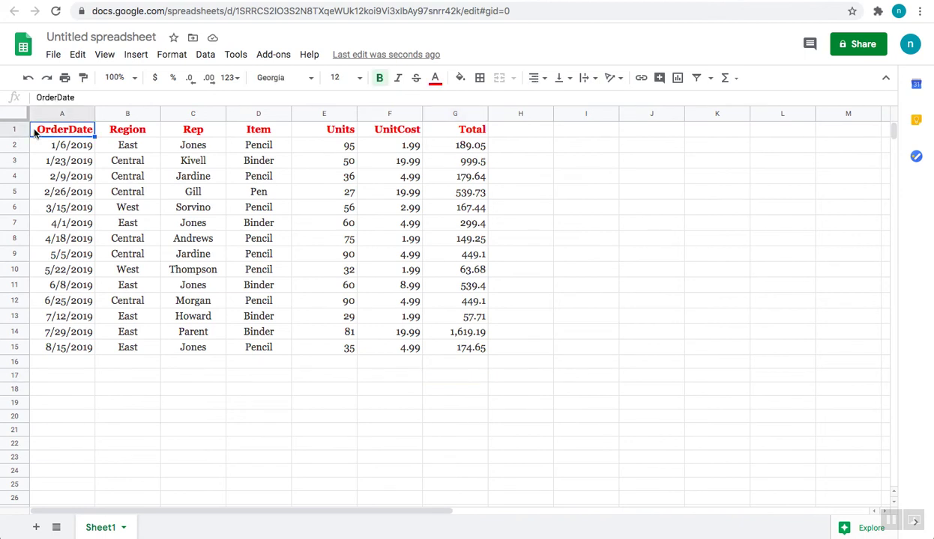
- Apply alternating colours to the table range A1:G15 with both the header and footer styles enabled
left_click(439, 333, "shift")
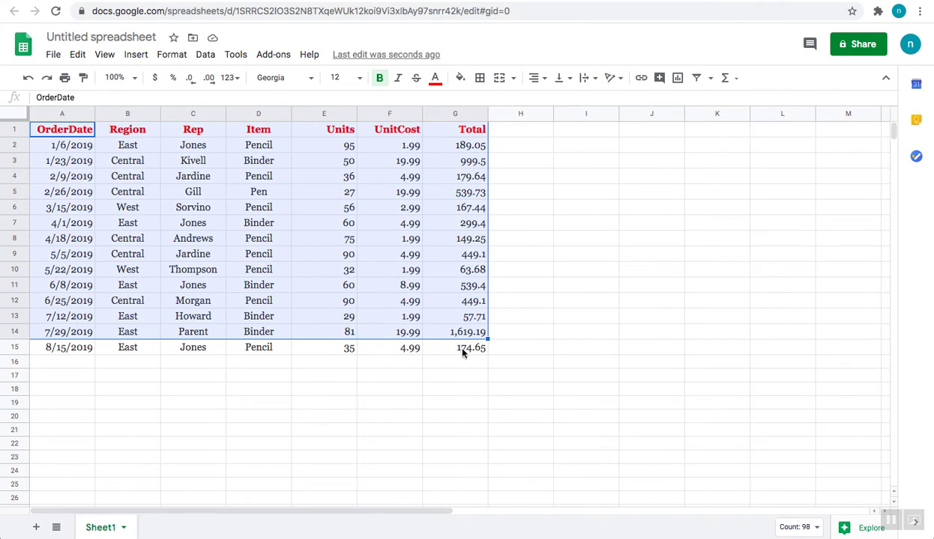
left_click(463, 352, "shift")
left_click(166, 56)
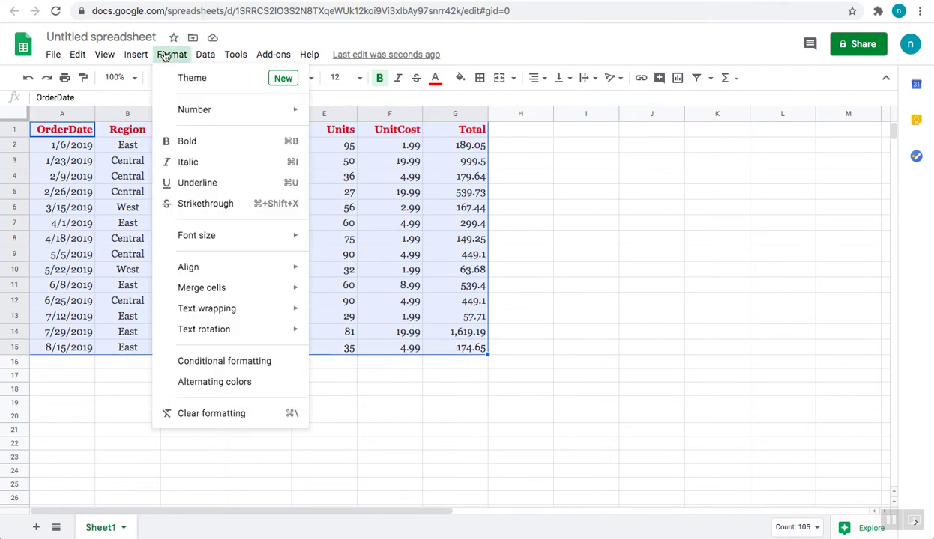
left_click(221, 383)
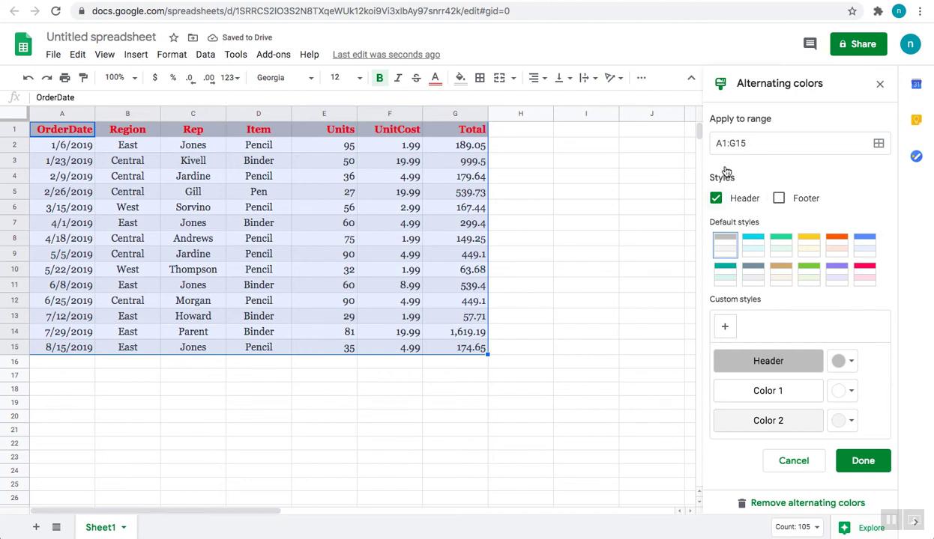
left_click(779, 199)
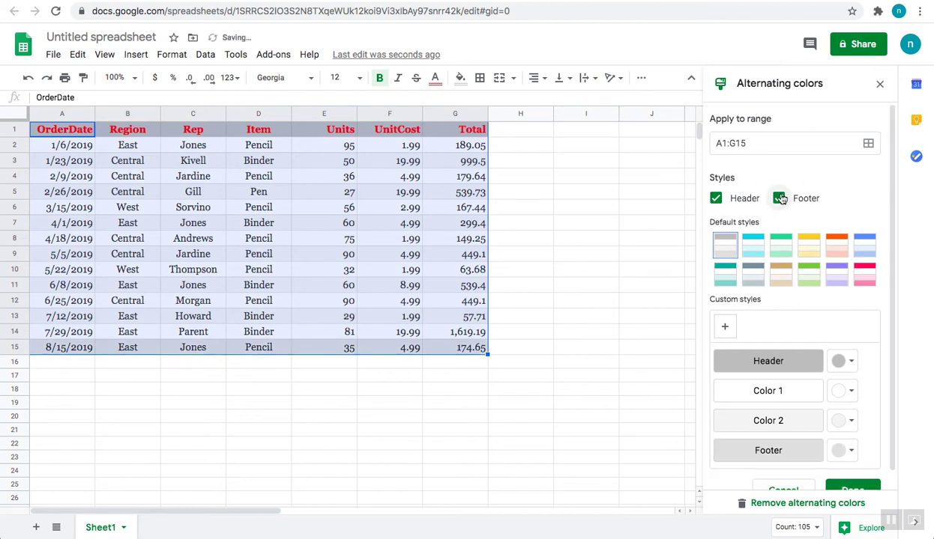
left_click(780, 199)
left_click(779, 198)
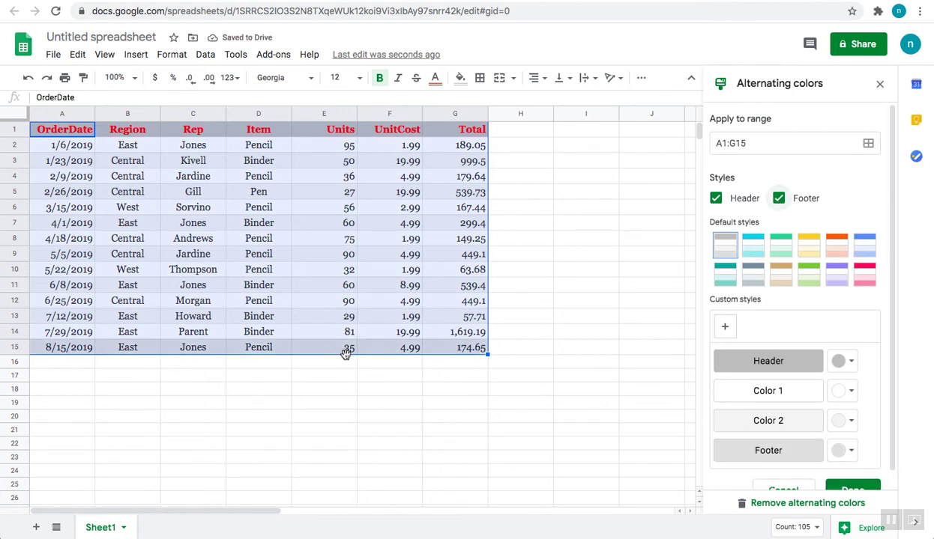
- Try the cyan, yellow and tan default styles for the alternating colours and apply the yellow one
left_click(753, 245)
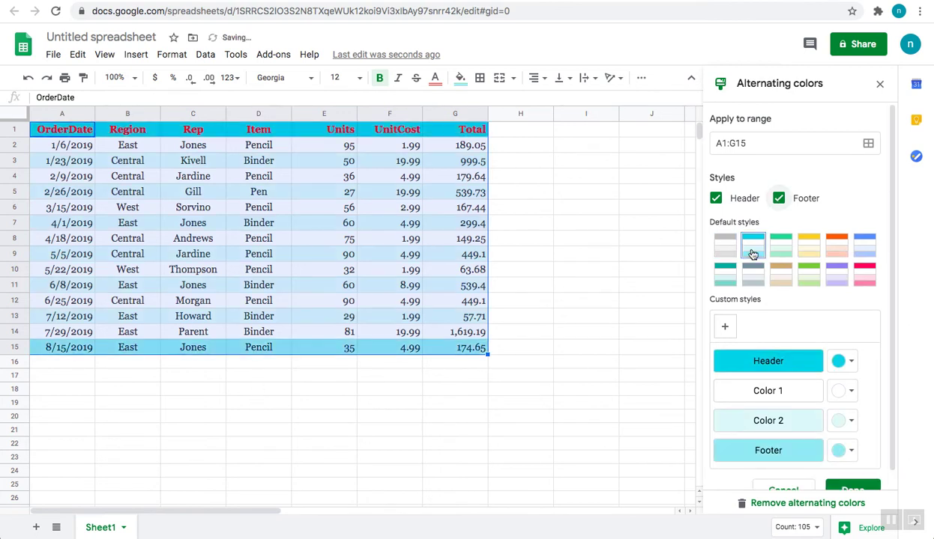
left_click(807, 248)
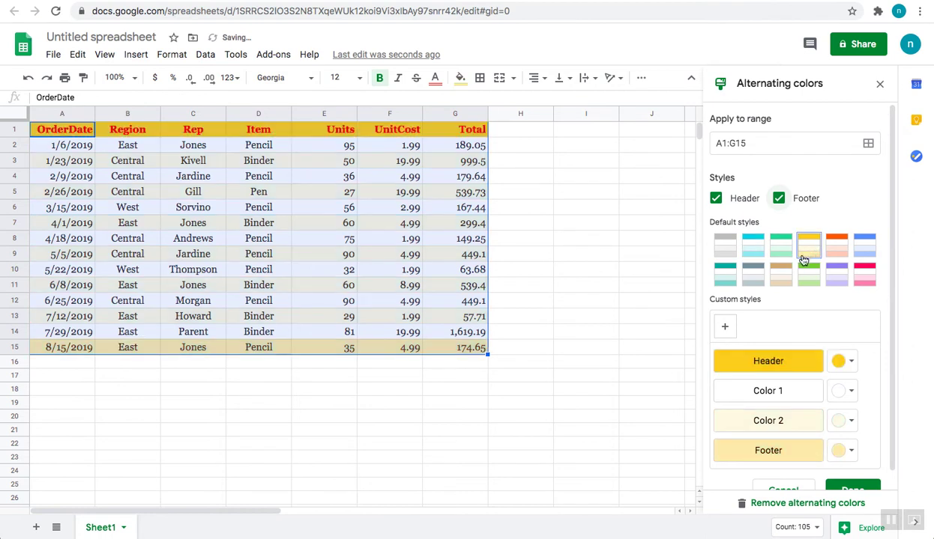
left_click(774, 279)
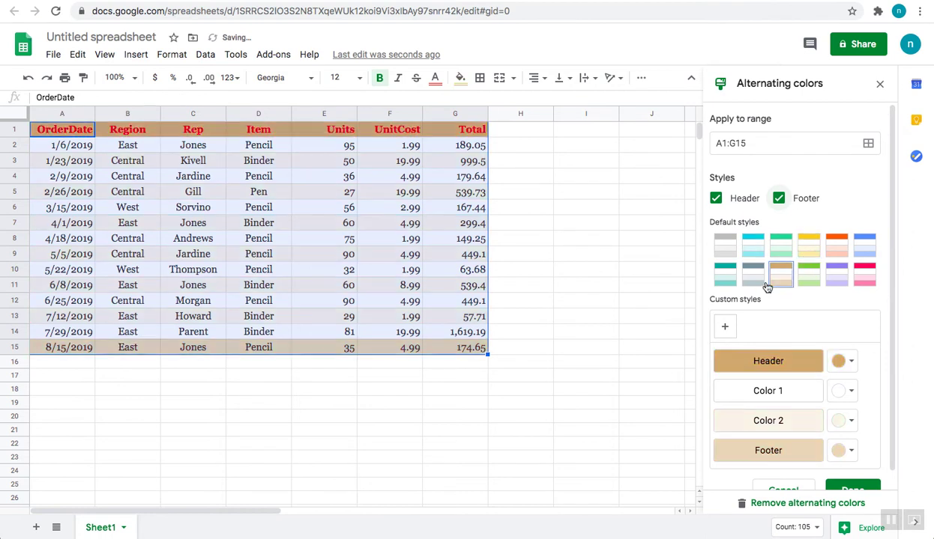
left_click(805, 244)
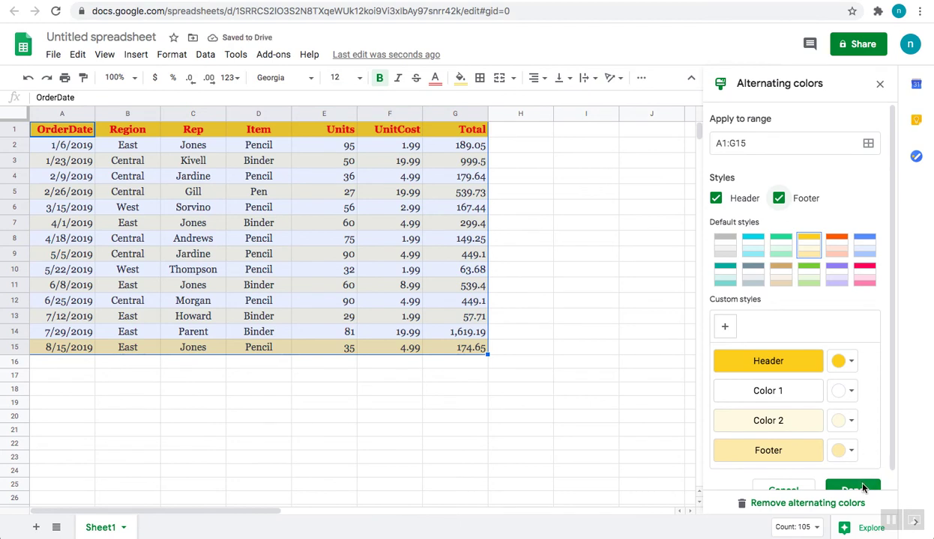
scroll(861, 483, "down", 1)
left_click(853, 474)
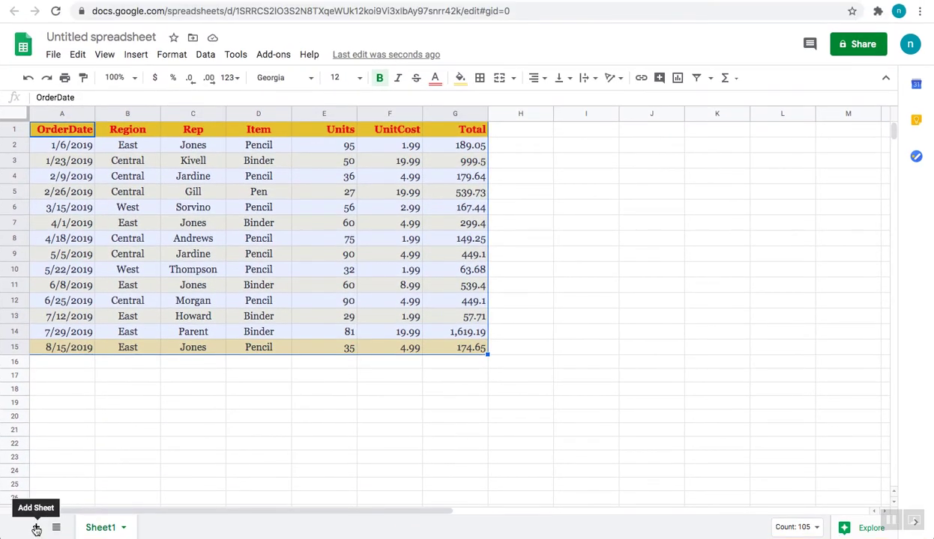
- Add a second sheet to the spreadsheet, switch between the two sheets and return to Sheet1
left_click(37, 530)
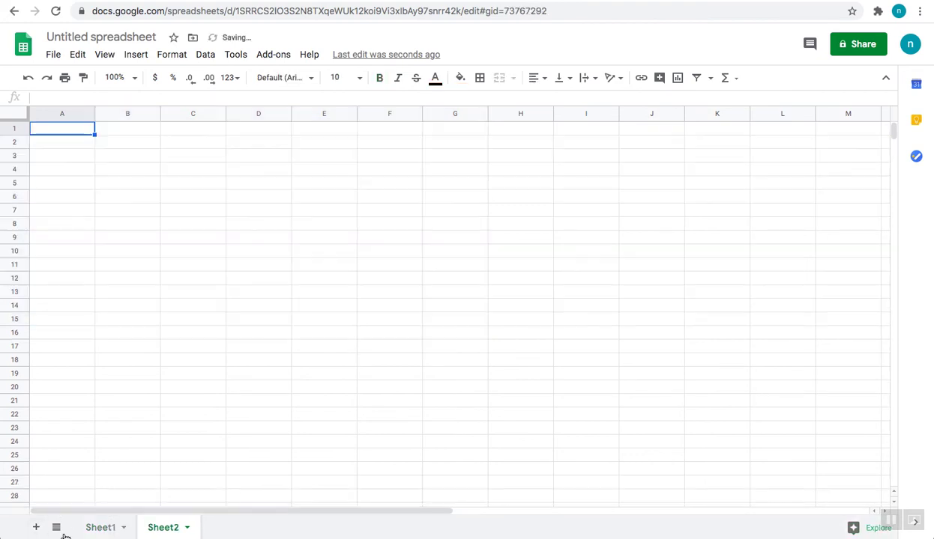
left_click(94, 527)
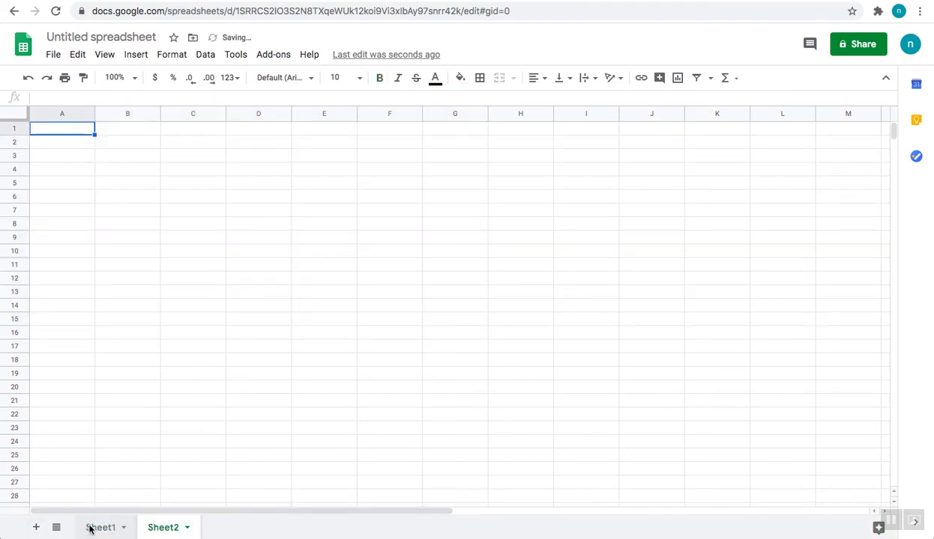
left_click(165, 529)
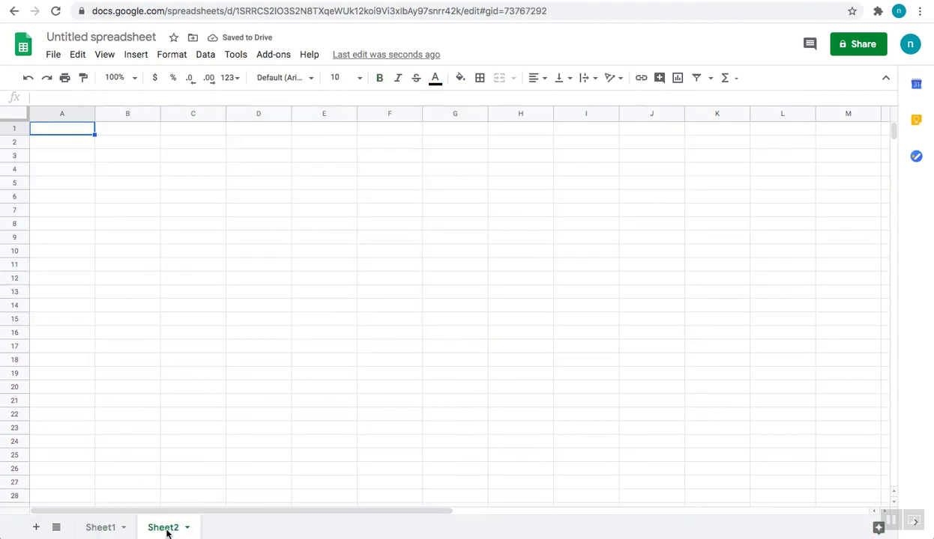
left_click(113, 529)
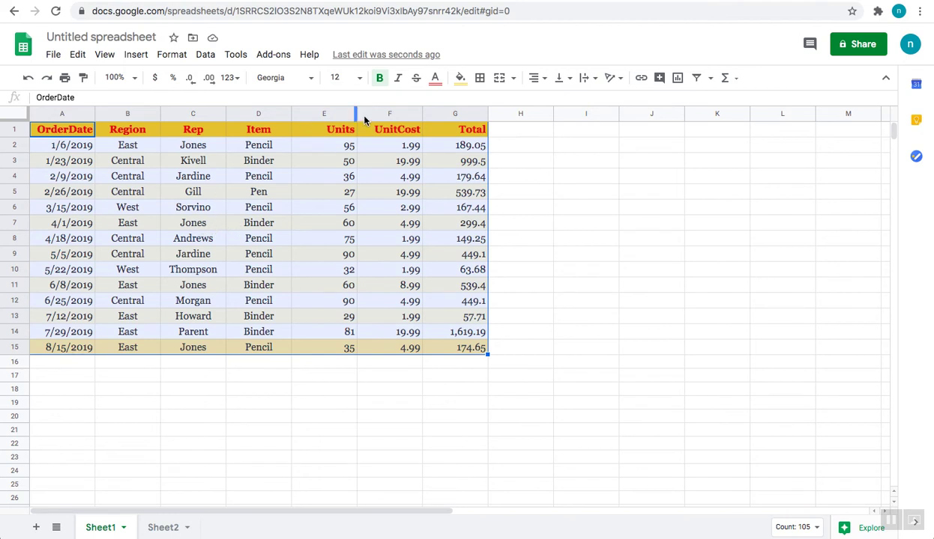
- Change the UnitCost value in cell F2 to 2.99
left_click(342, 150)
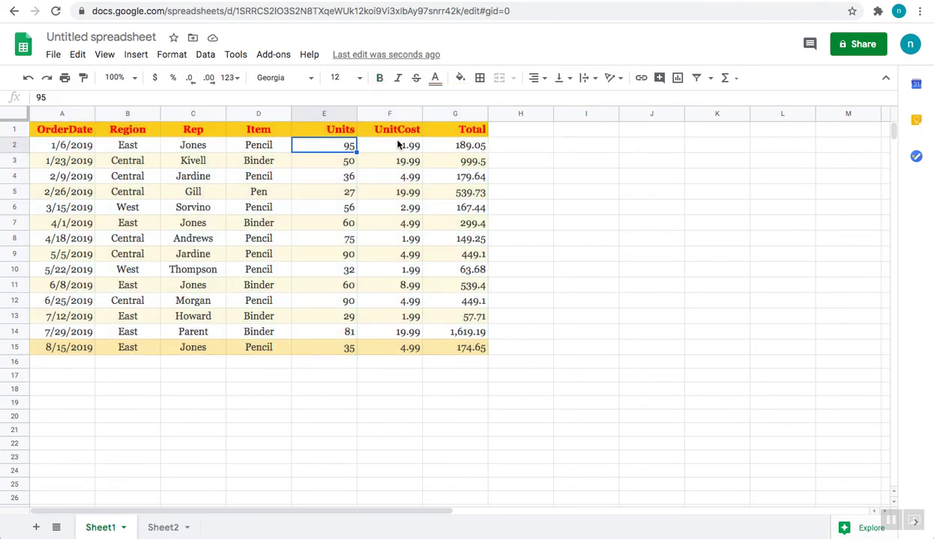
left_click(396, 148)
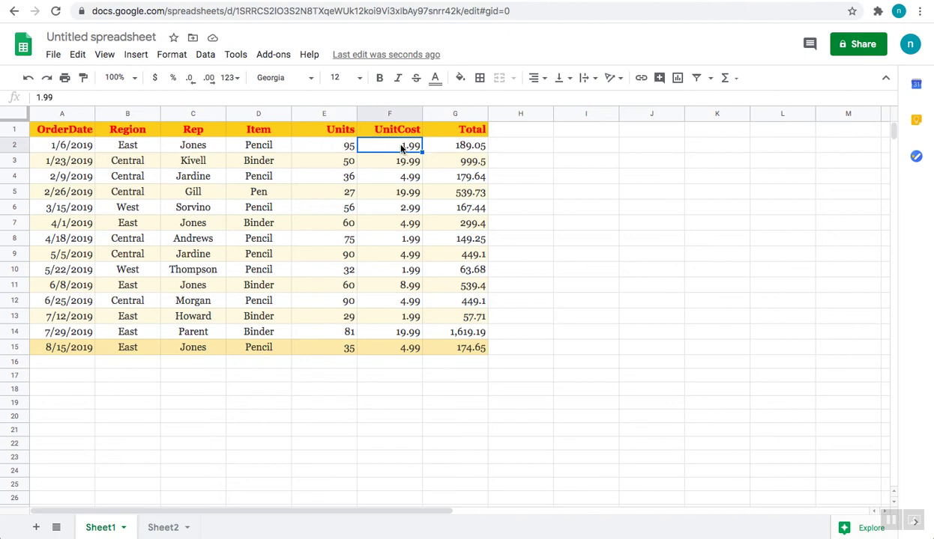
left_click(42, 97)
key("BackSpace")
type("2")
key("Return")
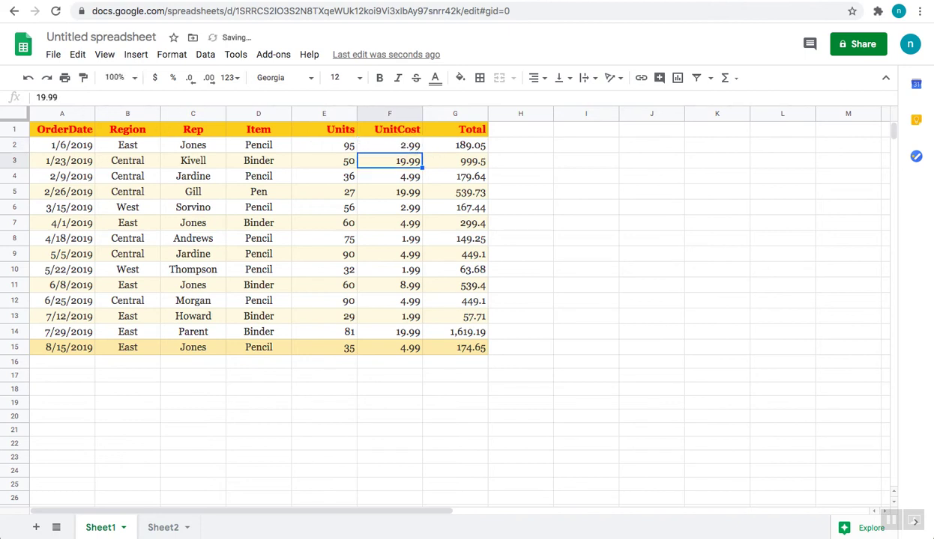
- Replace the fixed Total value in cell G2 with the formula =E2*F2, multiplying Units by UnitCost
left_click(464, 146)
left_click(342, 148)
left_click(374, 145)
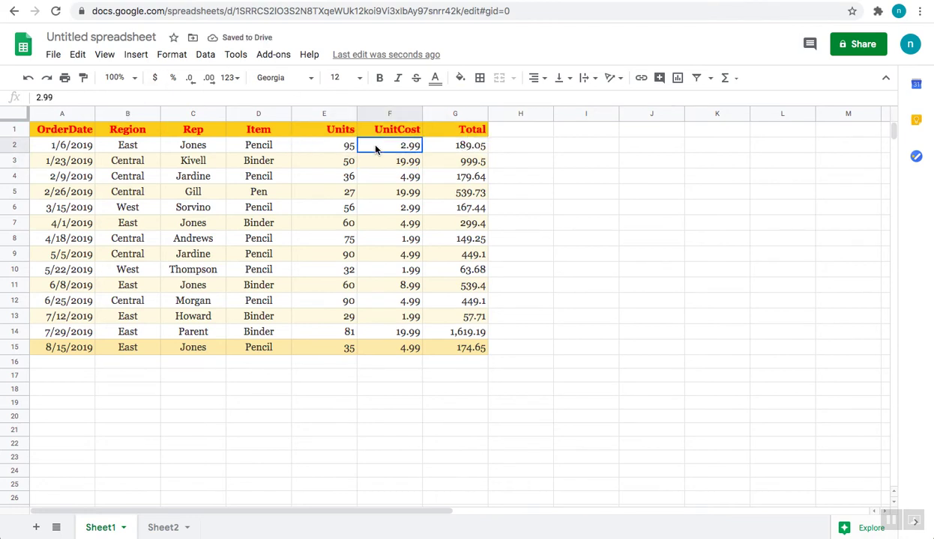
left_click(441, 146)
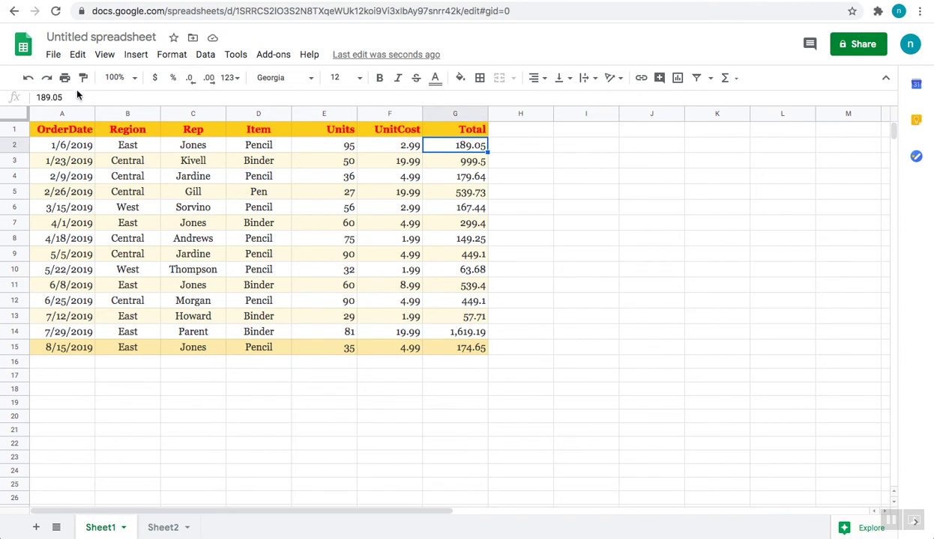
left_click_drag(63, 97, 37, 98)
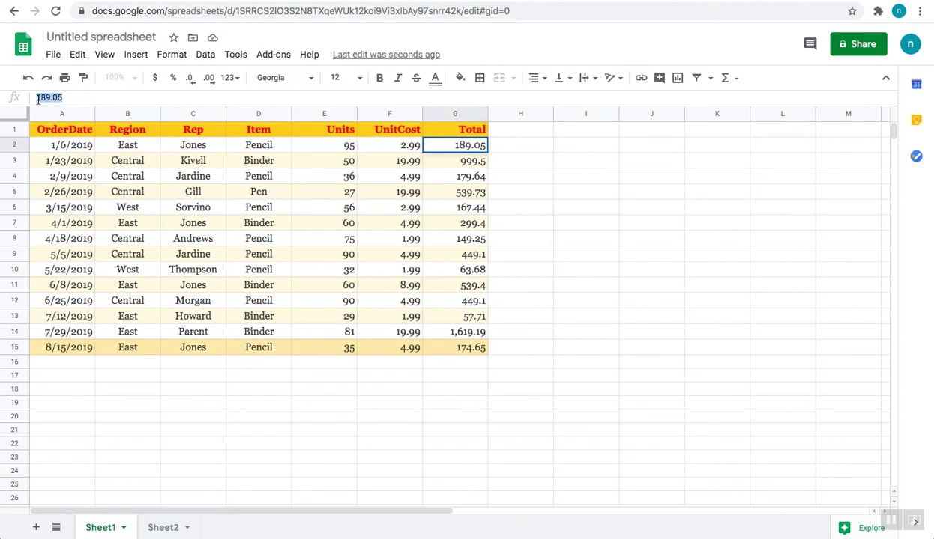
key("BackSpace")
type("=")
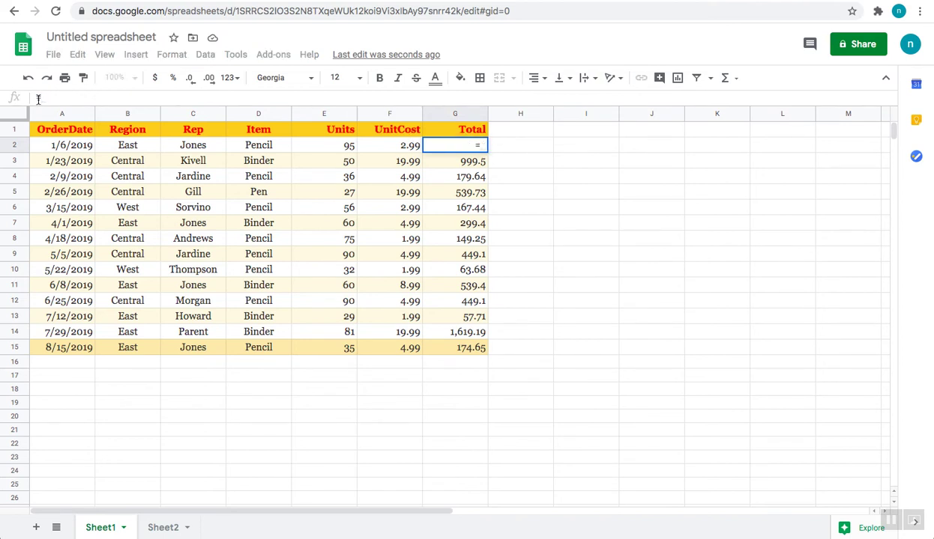
left_click(329, 149)
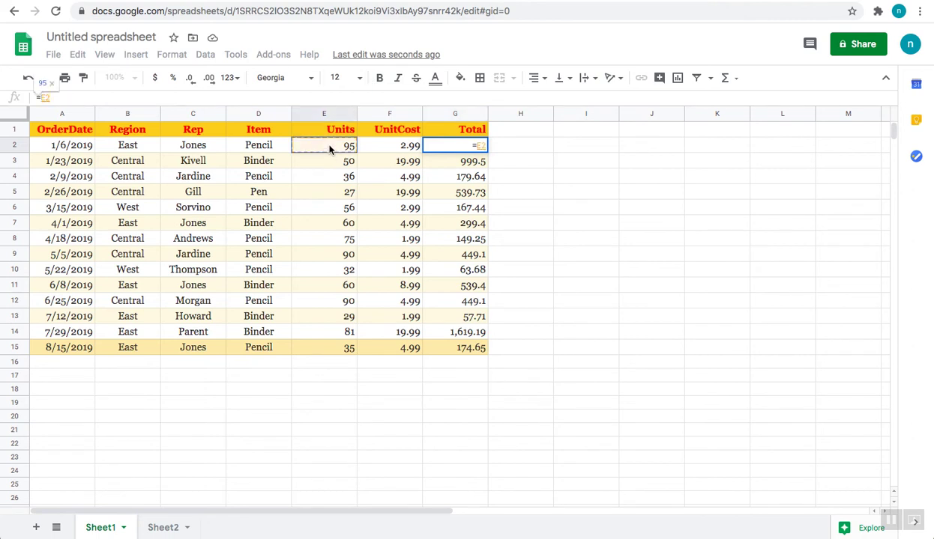
type("*")
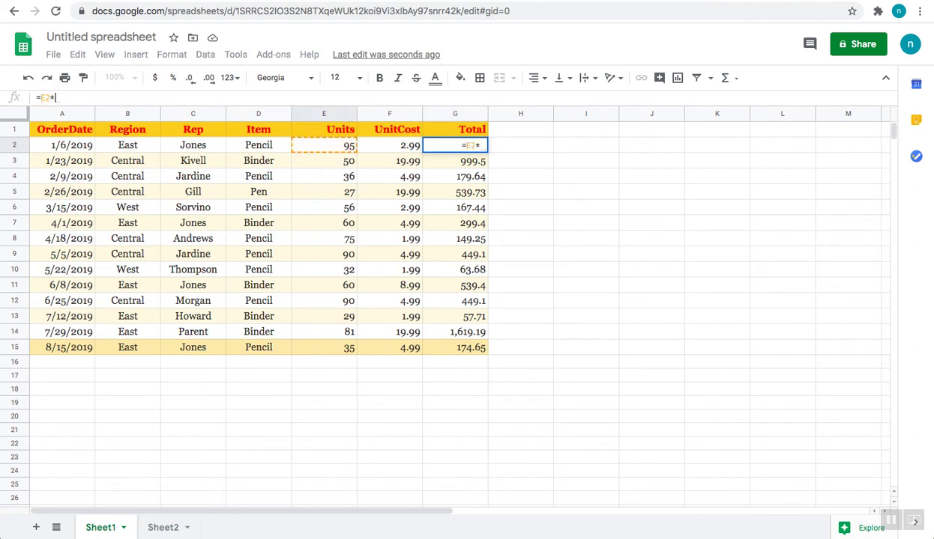
left_click(391, 147)
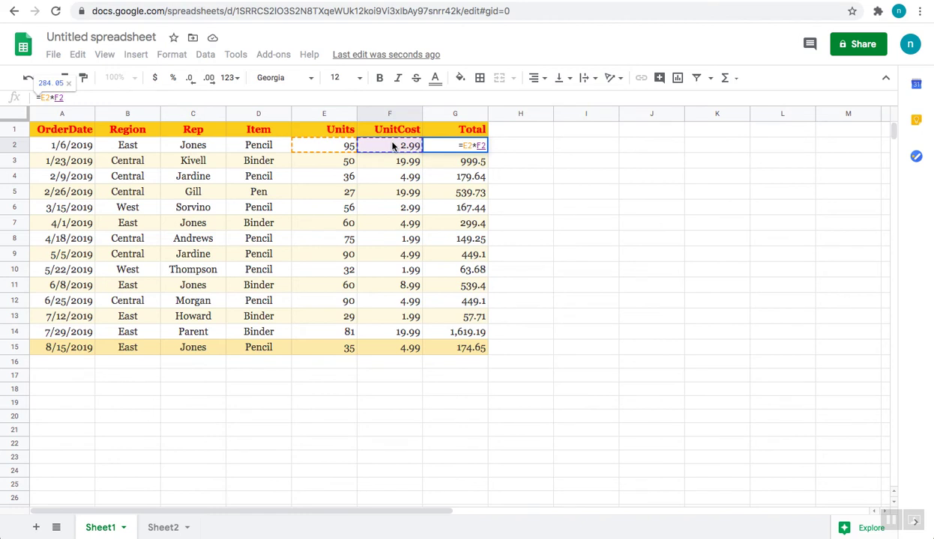
key("Return")
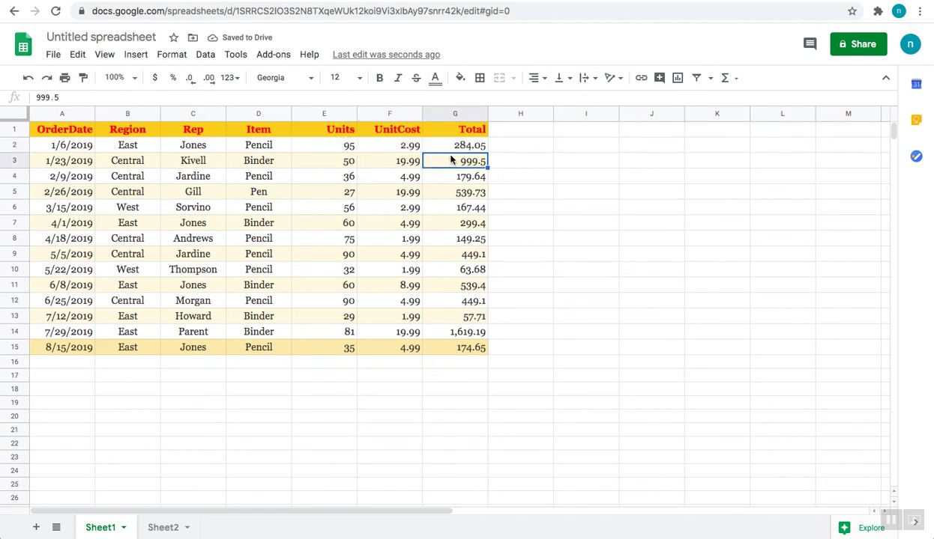
- Copy the Total formula from G2 down through cell G7 with the fill handle
left_click(433, 144)
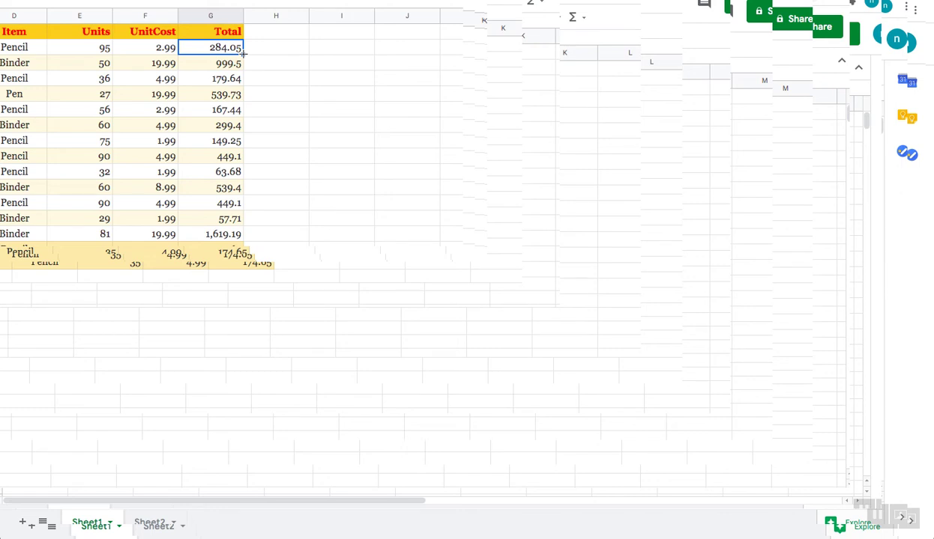
left_click_drag(243, 54, 237, 129)
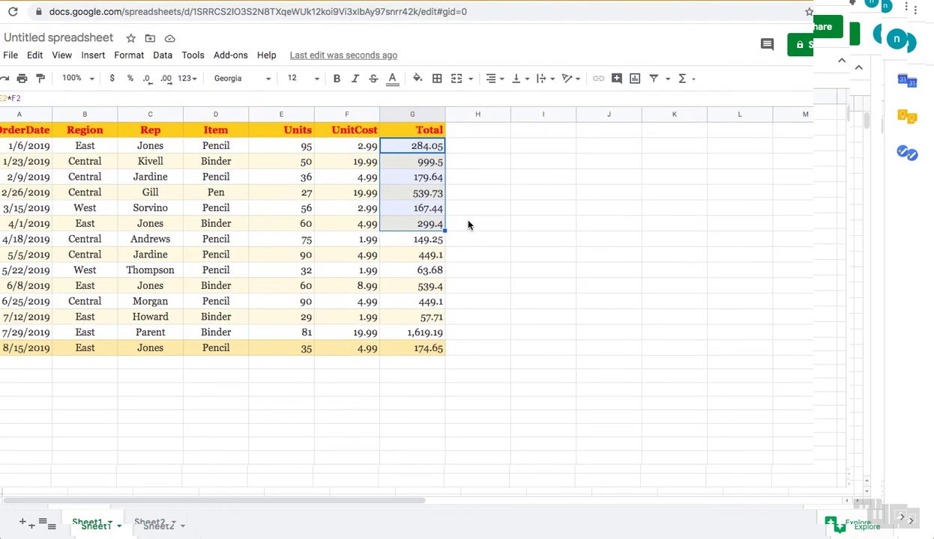
left_click(534, 219)
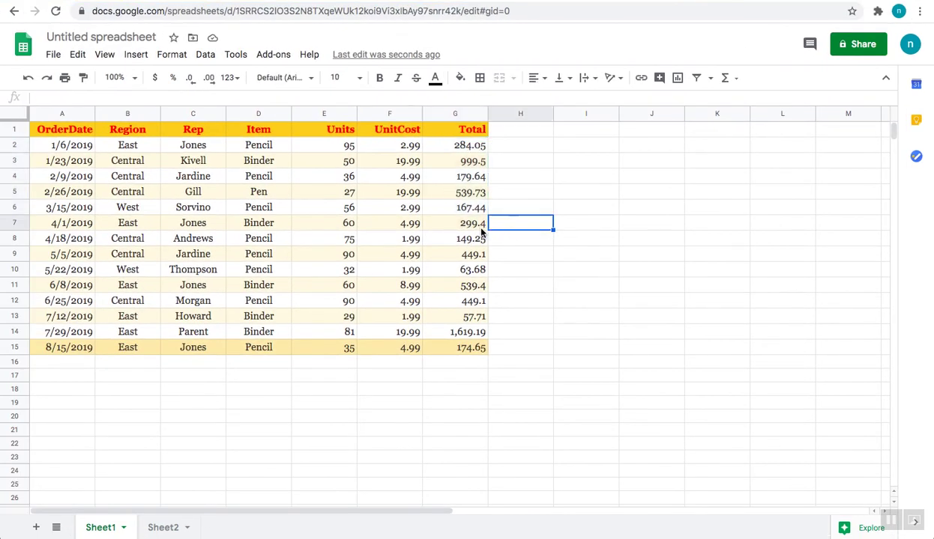
- Compare the contents of Total cells G7 and G8 to see which holds a formula and which a fixed value
left_click(464, 226)
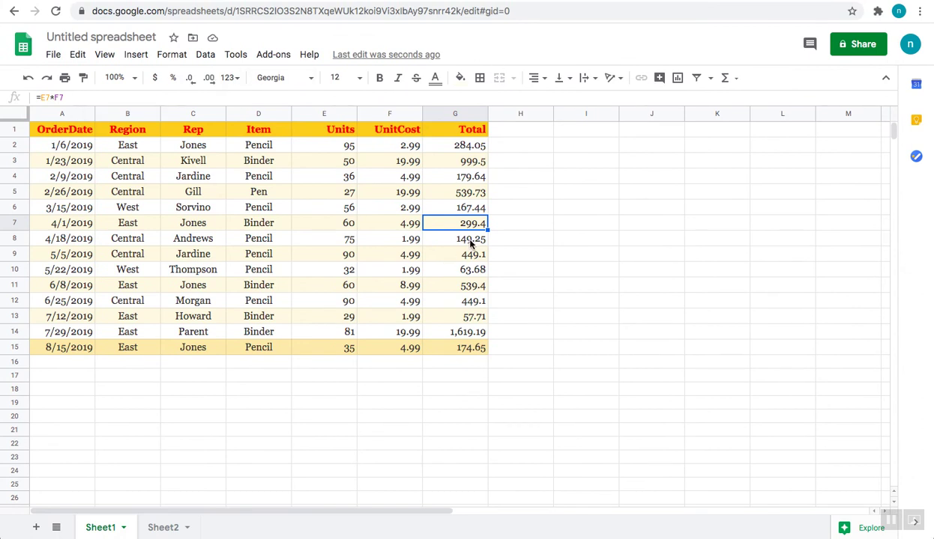
left_click(471, 240)
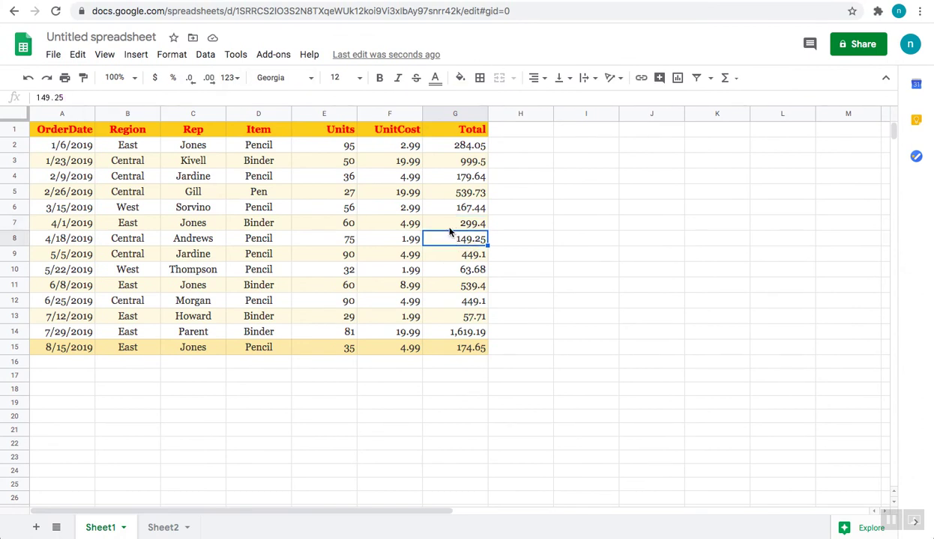
left_click(438, 224)
left_click(448, 238)
left_click(445, 224)
left_click(442, 239)
left_click(444, 226)
left_click(433, 238)
left_click(429, 221)
left_click(454, 238)
left_click(449, 222)
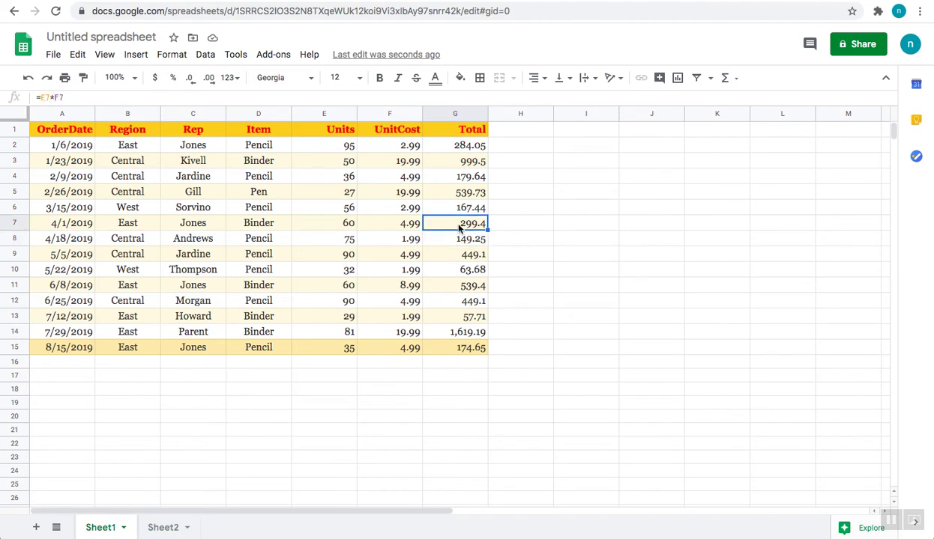
- Fill the formula from G7 down to G15 and check the copied formulas in the last Total rows
left_click_drag(487, 232, 484, 357)
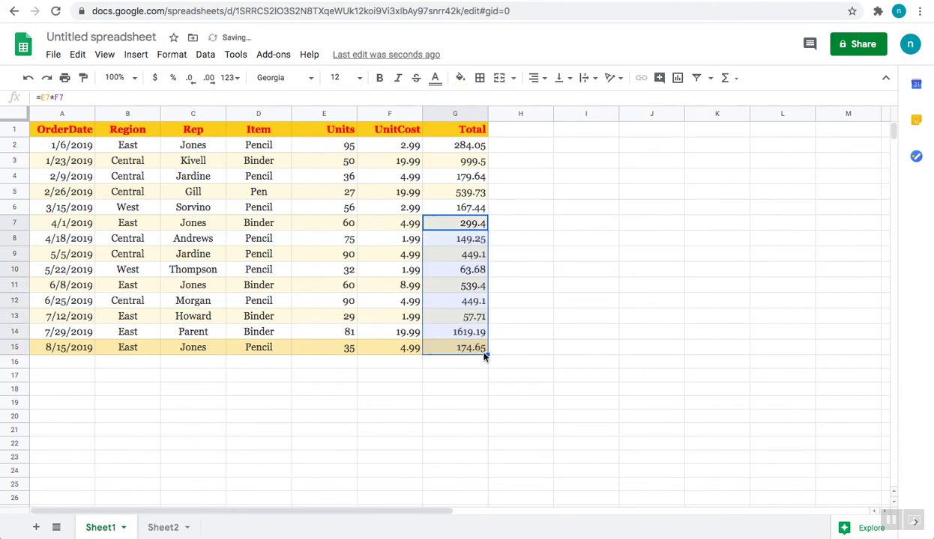
left_click(362, 382)
left_click(426, 346)
left_click(427, 332)
left_click(441, 318)
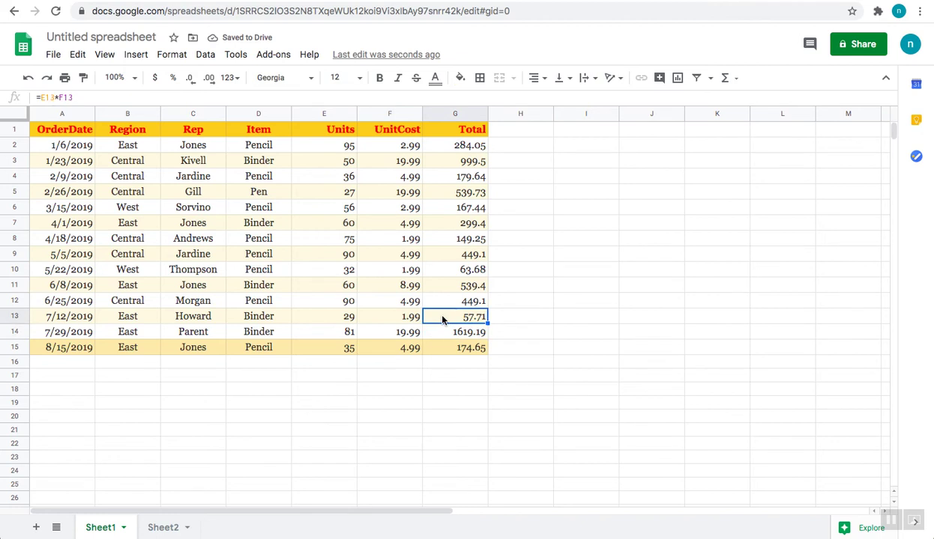
- Add up the Total column in cell G16 with the formula =SUM(G2:G14)
left_click(445, 365)
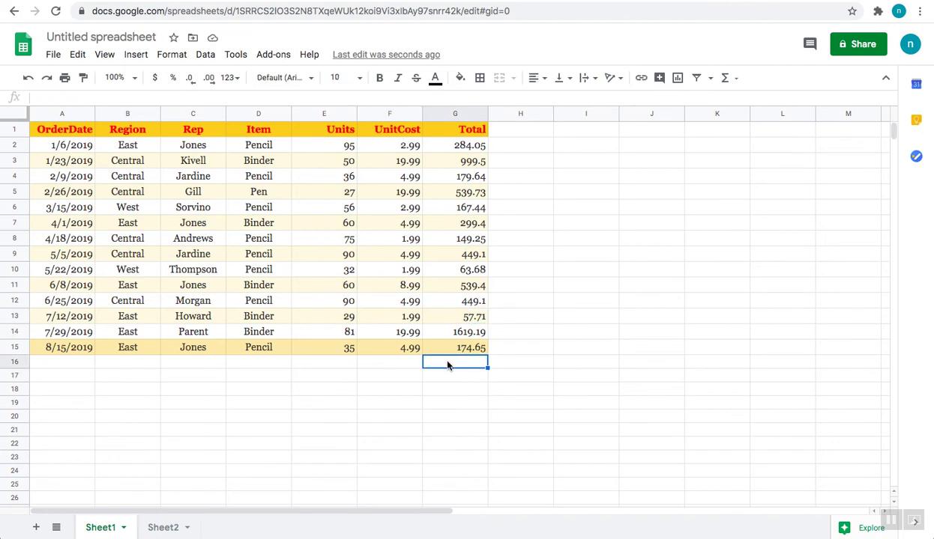
type("=")
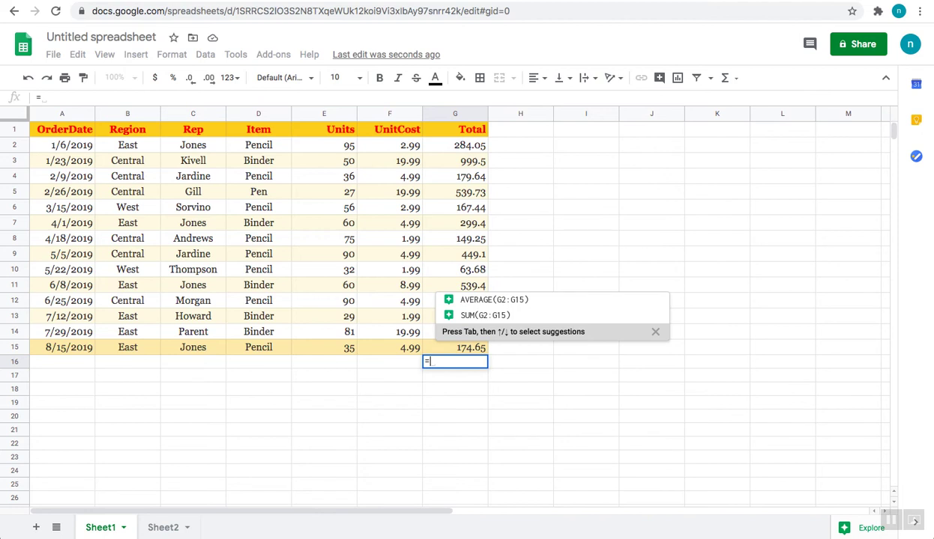
type("sum")
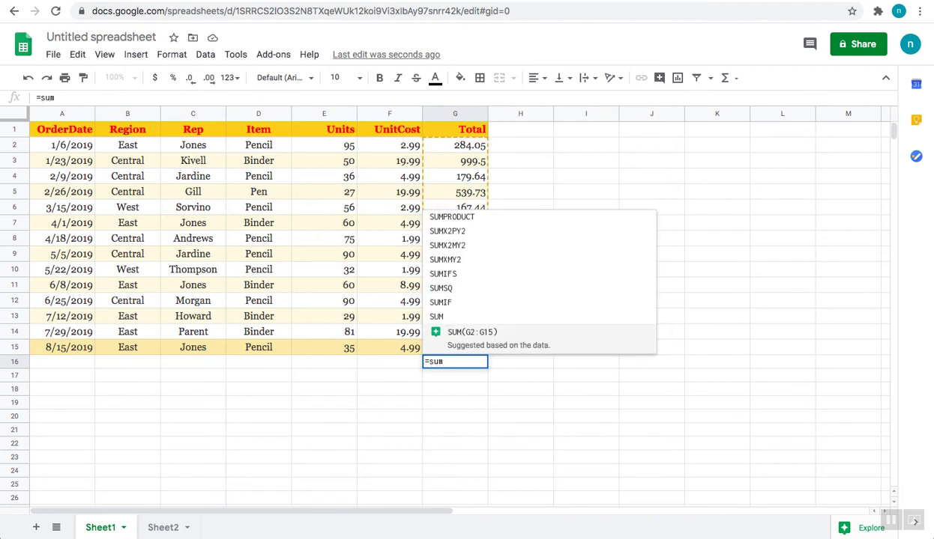
type("(")
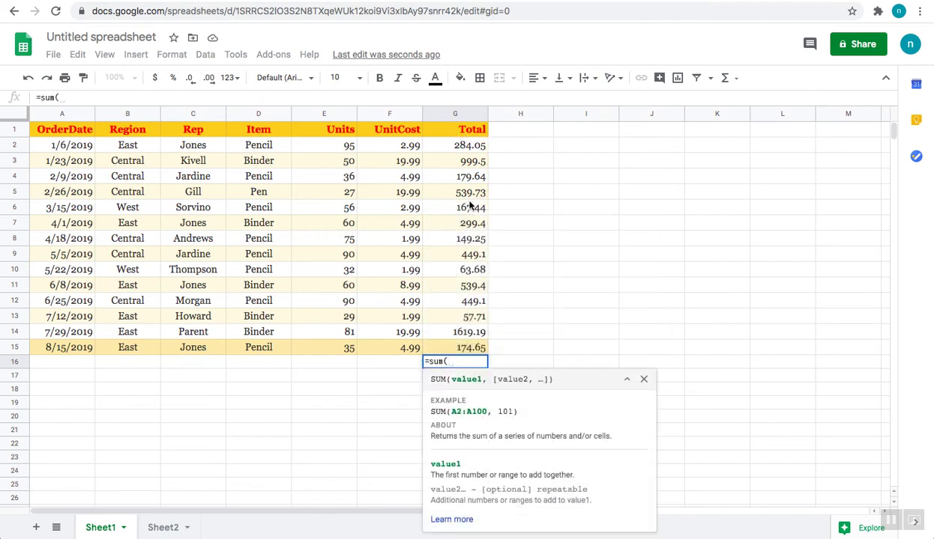
left_click(443, 147)
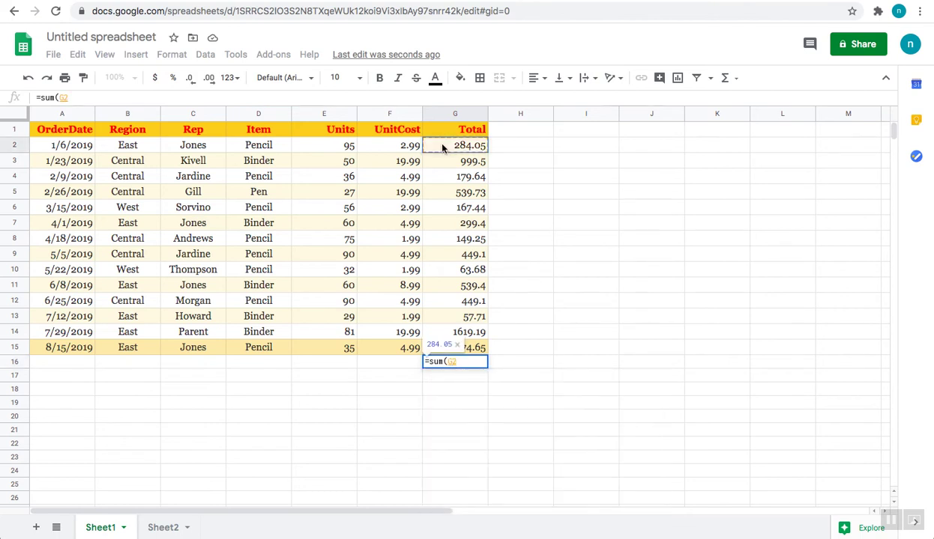
left_click(483, 336, "shift")
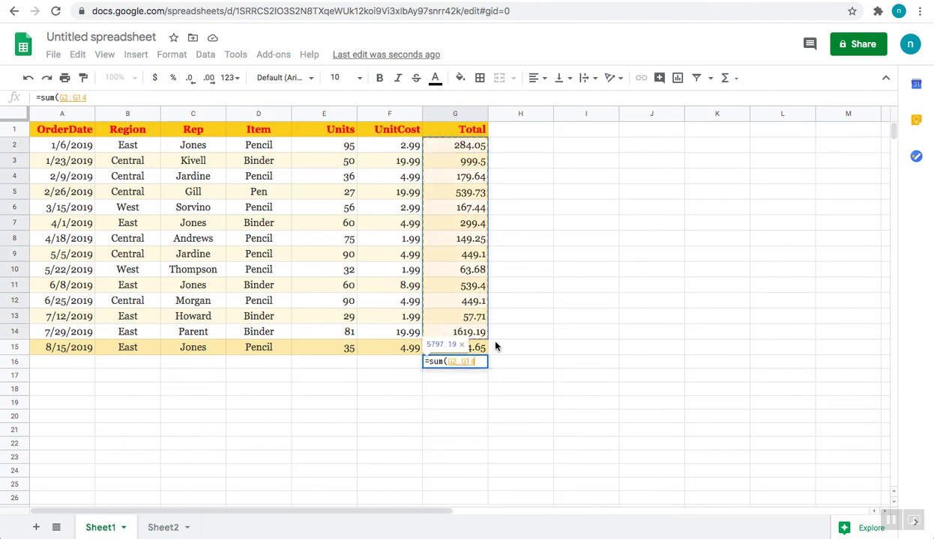
key("Return")
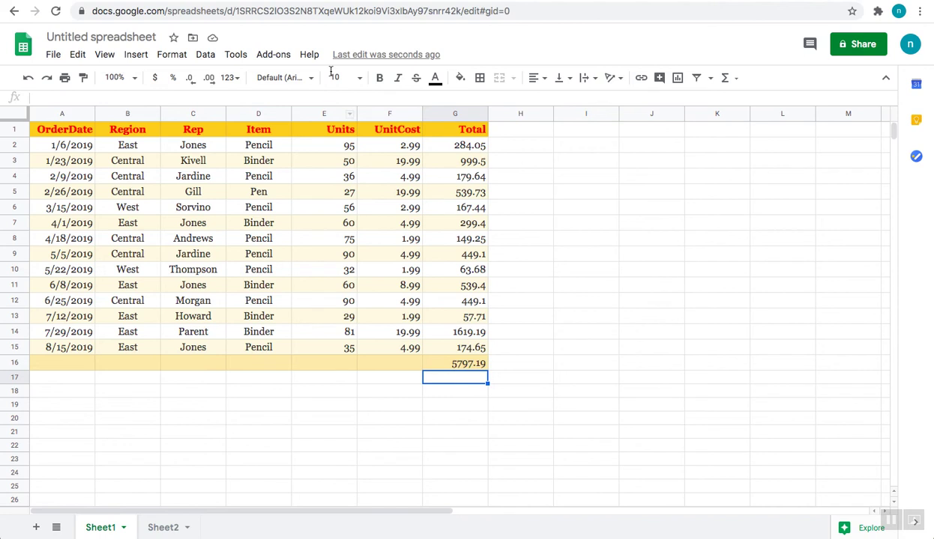
- Change the text colour of the Units column, cells E1 to E15, to light red
left_click(317, 132)
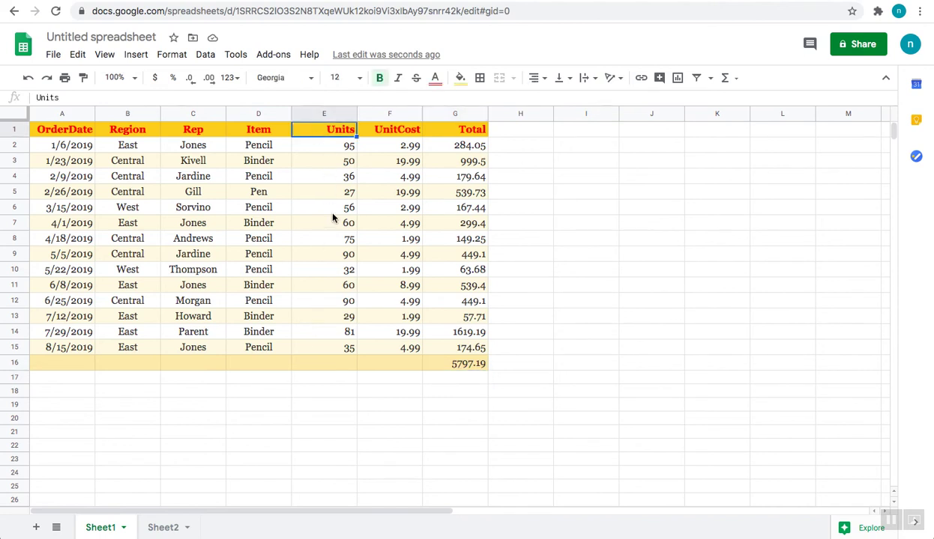
left_click(328, 350, "shift")
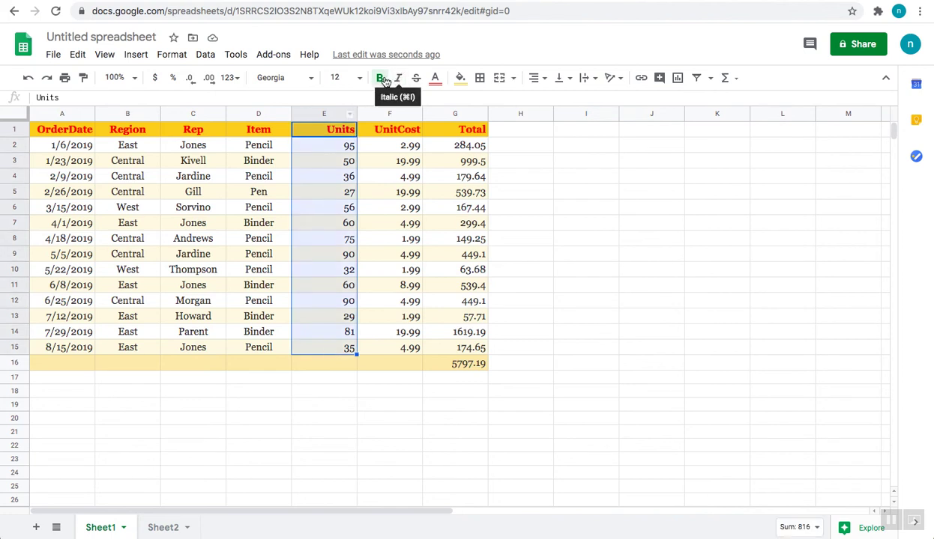
left_click(429, 79)
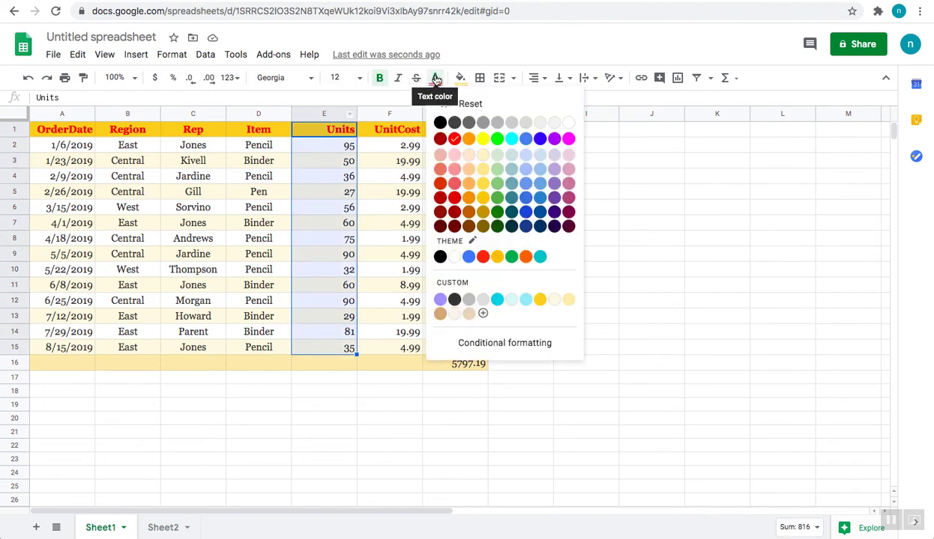
left_click(452, 184)
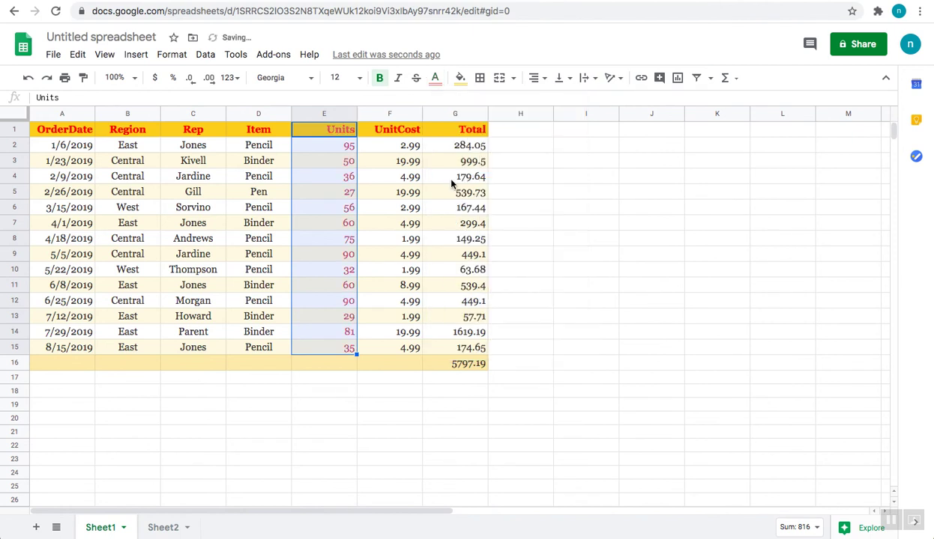
left_click(585, 243)
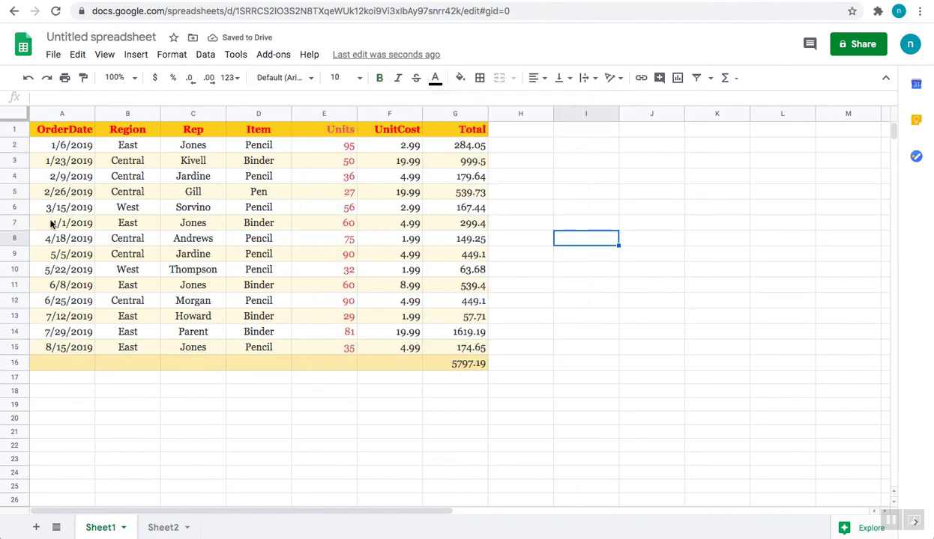
- Insert three blank rows above the 4/1/2019 order in row 7, based on a selection spanning rows 7 to 9
left_click(463, 225)
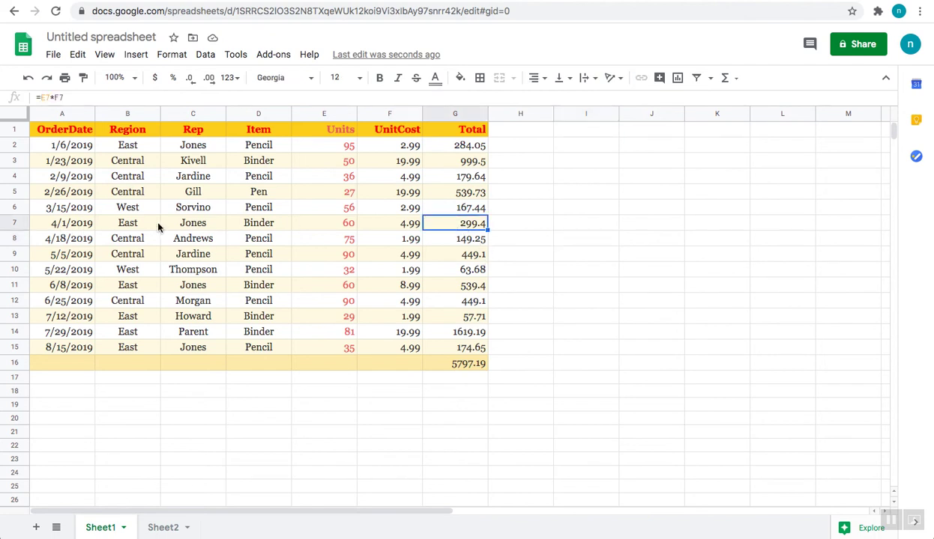
left_click(78, 225, "shift")
left_click_drag(79, 224, 67, 248)
right_click(66, 248)
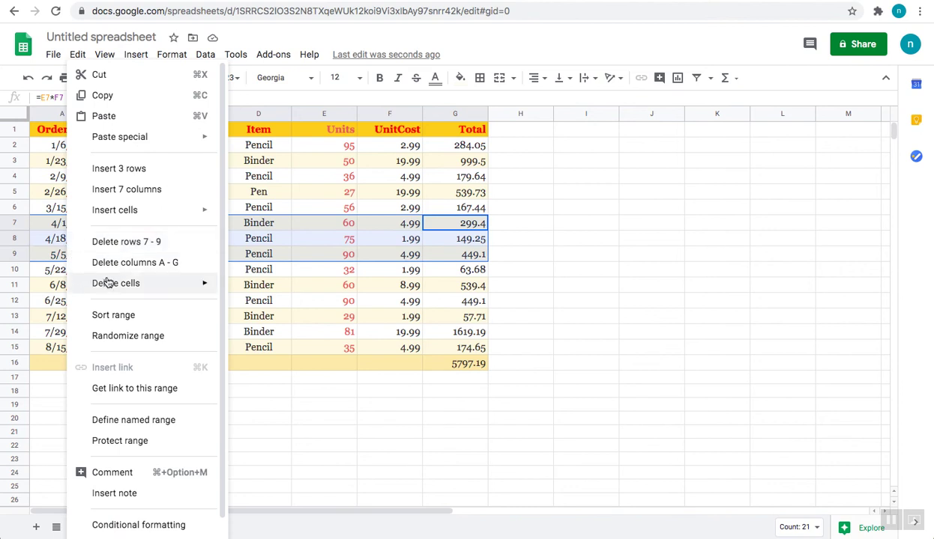
mouse_move(114, 286)
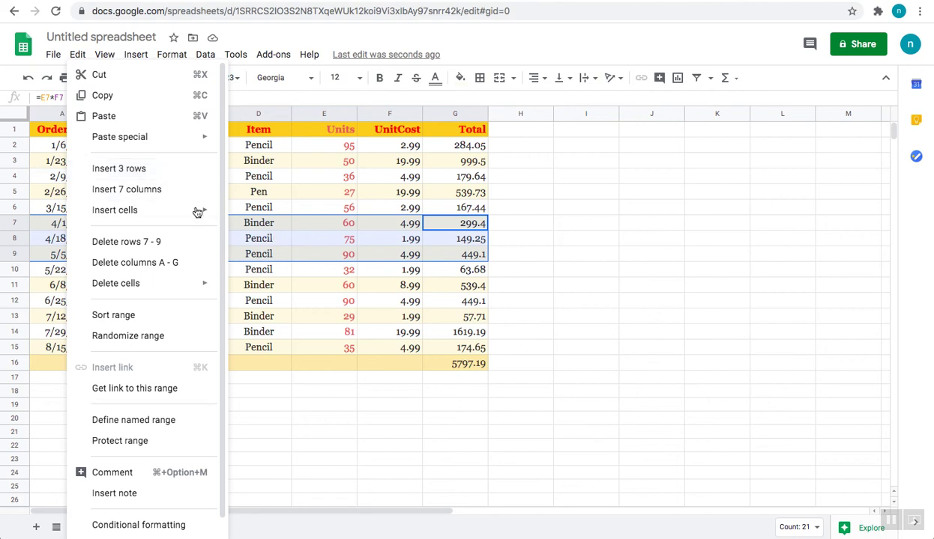
left_click(135, 174)
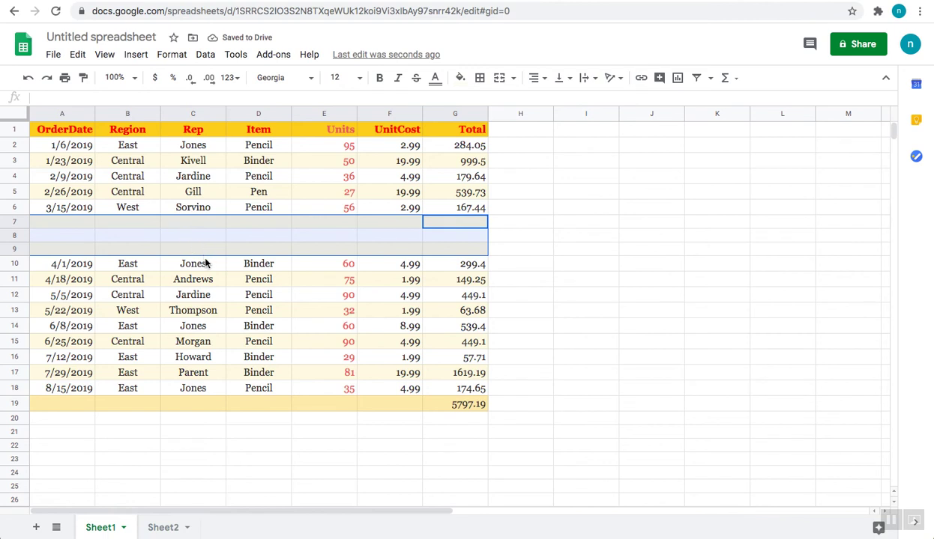
left_click(253, 293)
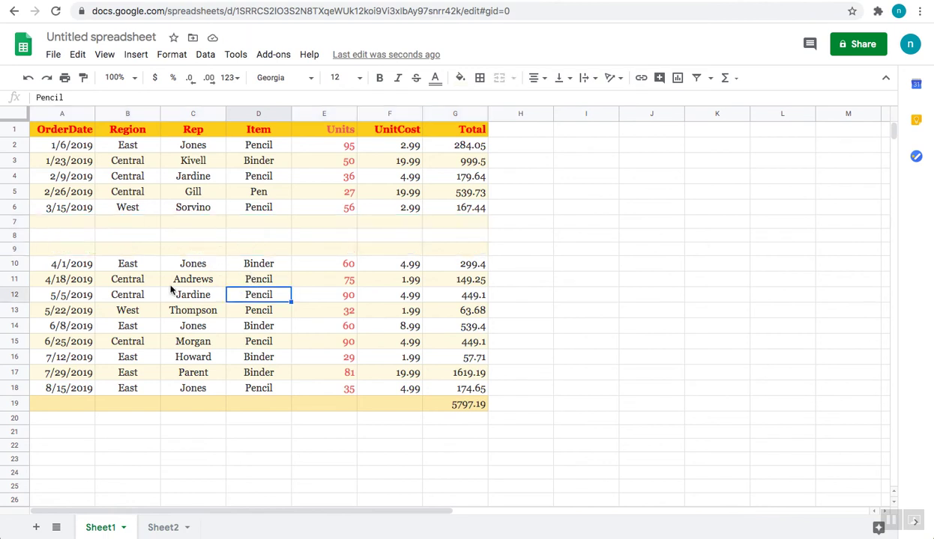
left_click(45, 294, "shift")
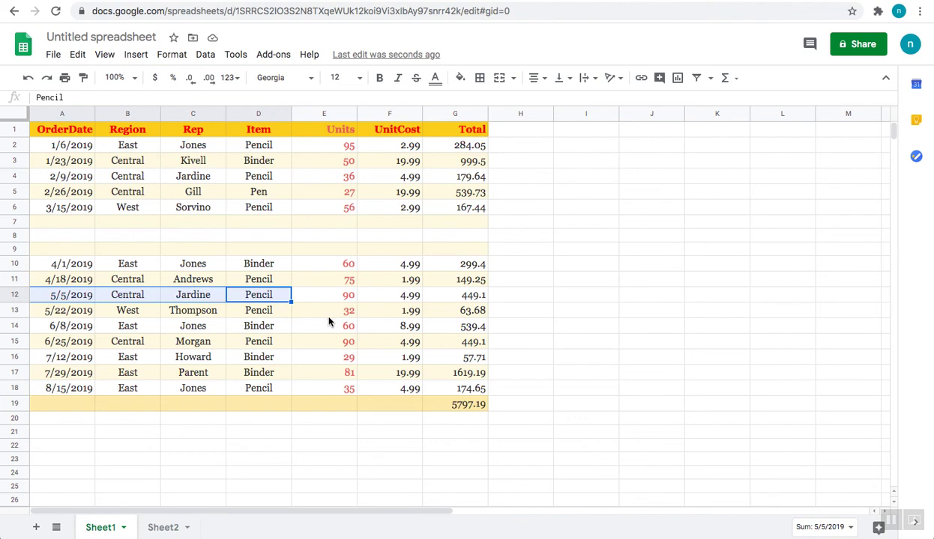
right_click(427, 296)
left_click(693, 298)
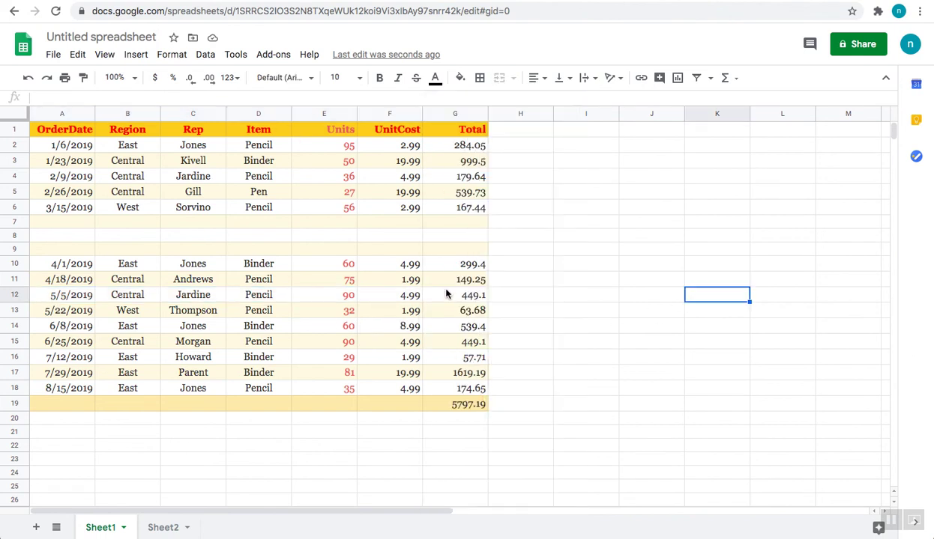
- Insert one blank row above the 5/5/2019 order in row 12
left_click(431, 285)
key("Down")
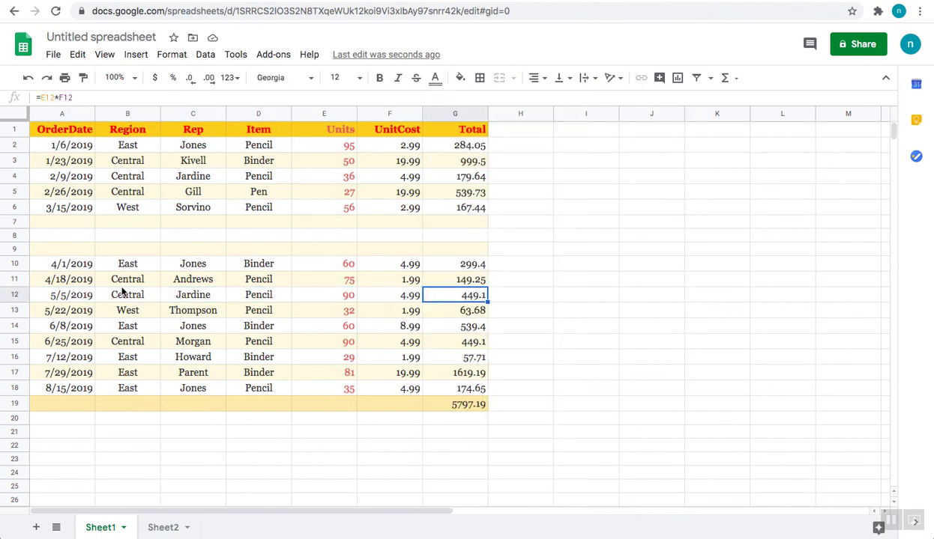
left_click(64, 298, "shift")
right_click(87, 296)
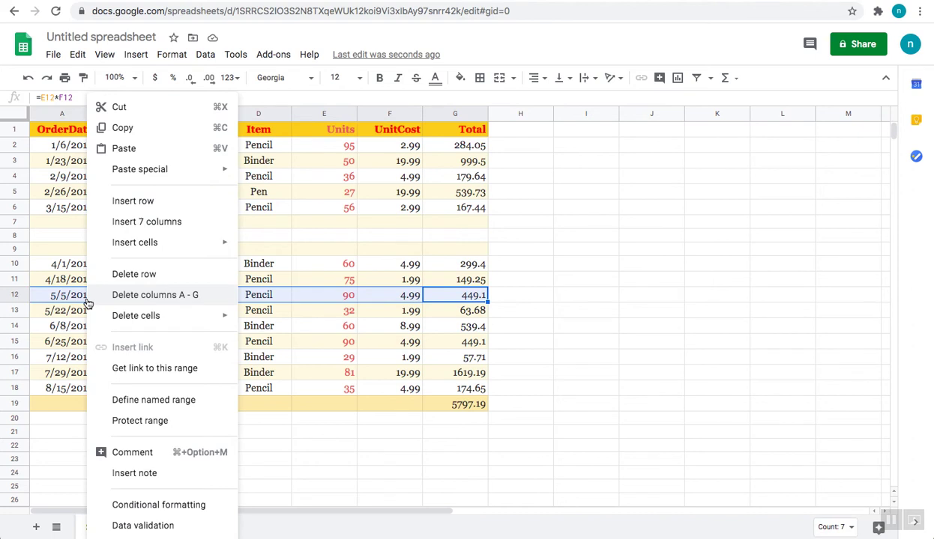
left_click(138, 206)
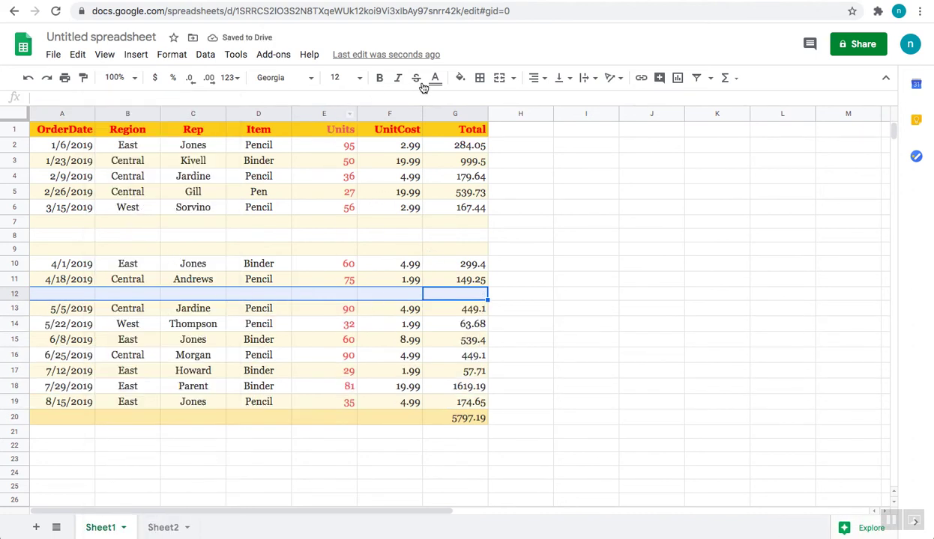
- Insert a blank column before UnitCost, based on a selection of cells F1 to F19
left_click(390, 129)
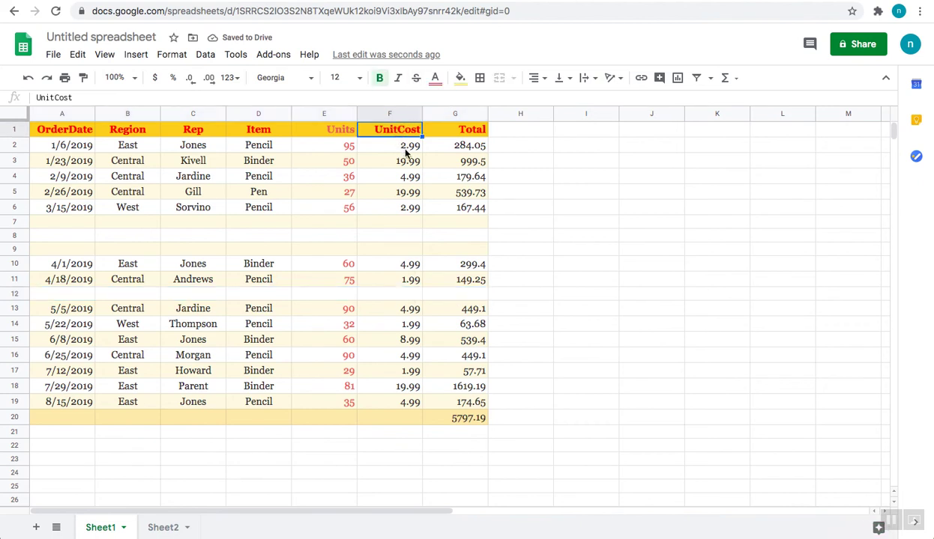
left_click(403, 404, "shift")
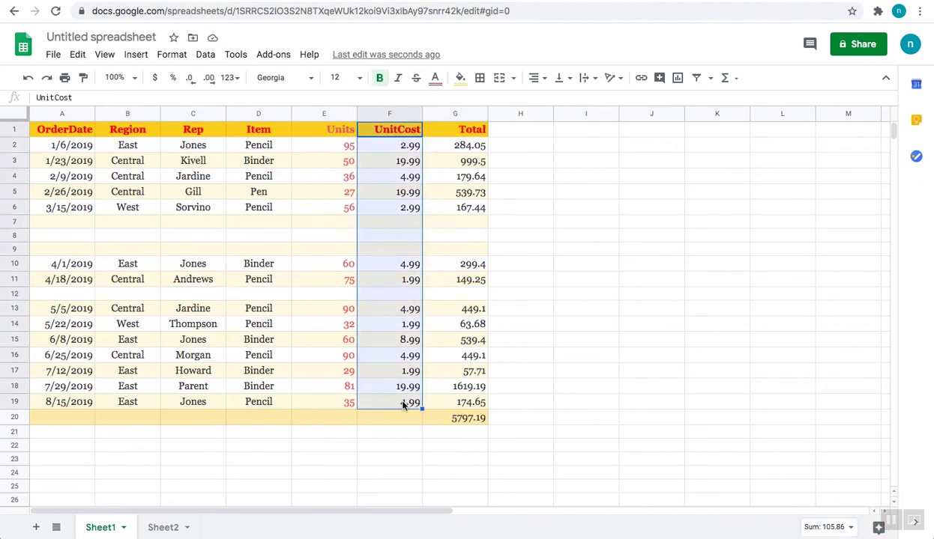
right_click(399, 135)
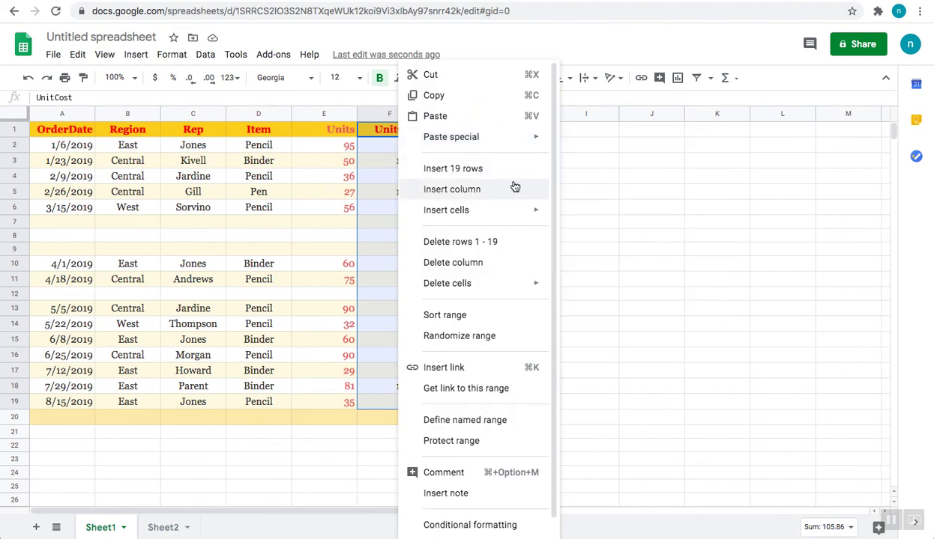
left_click(453, 191)
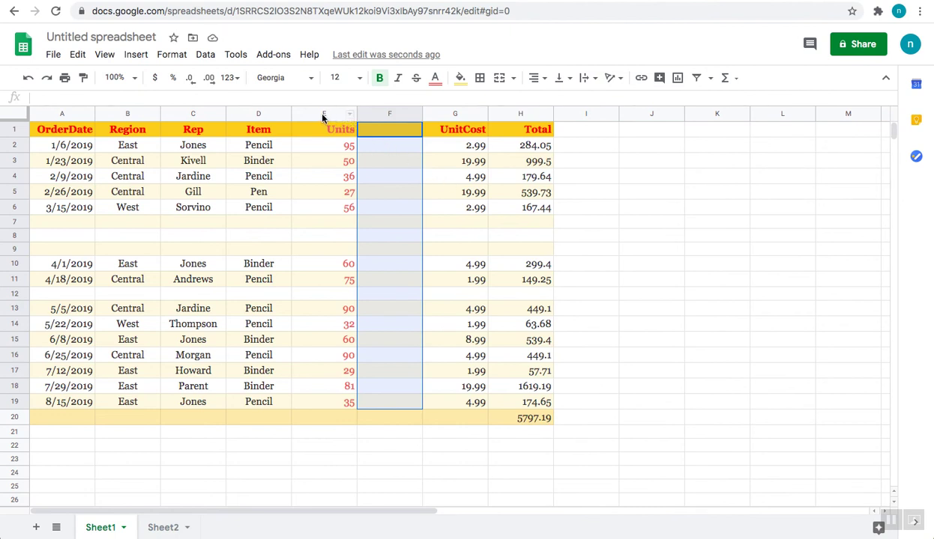
- Insert one blank column before and one blank column after the Units column
left_click(323, 115)
left_click(342, 114)
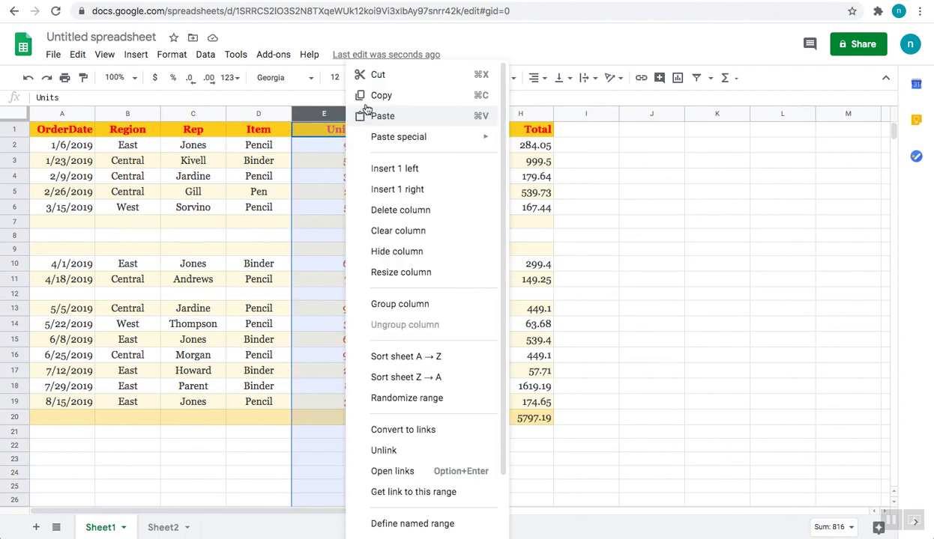
left_click(394, 169)
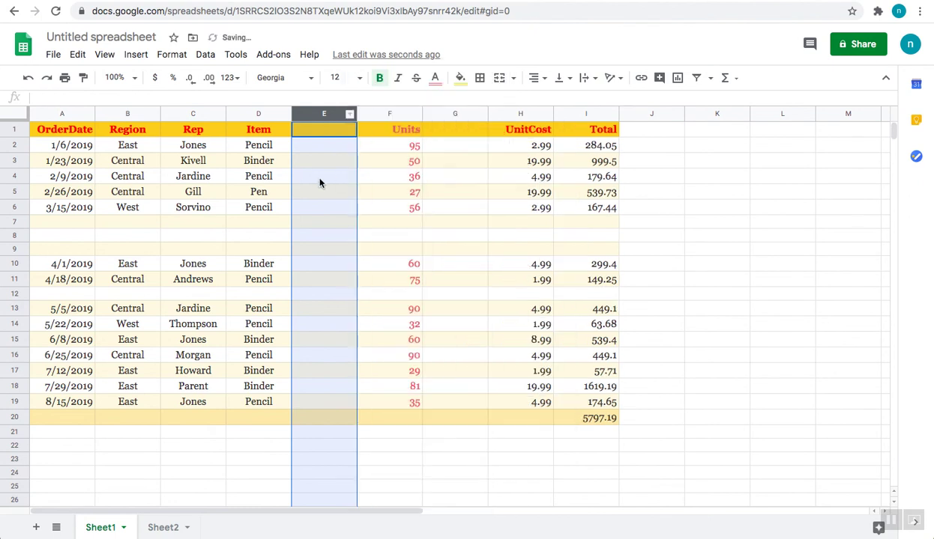
left_click(394, 114)
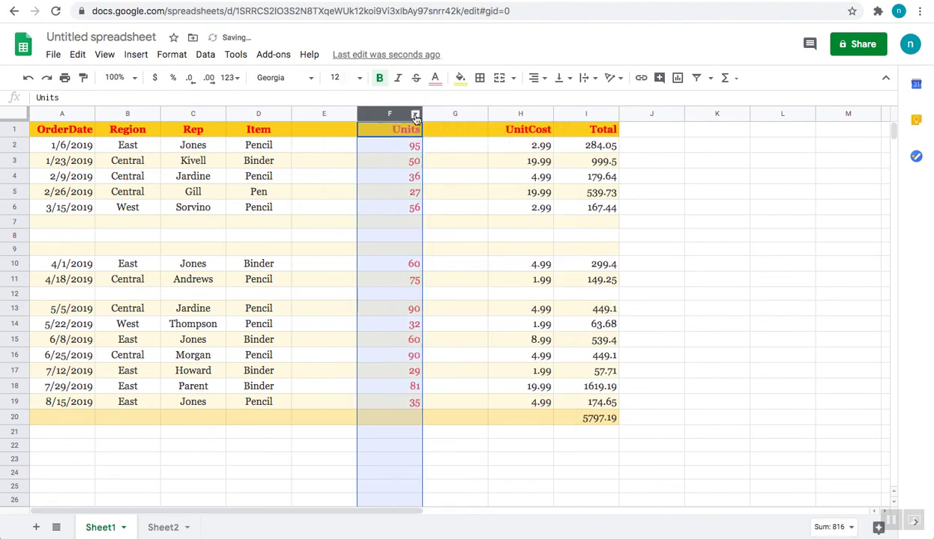
left_click(415, 115)
left_click(451, 192)
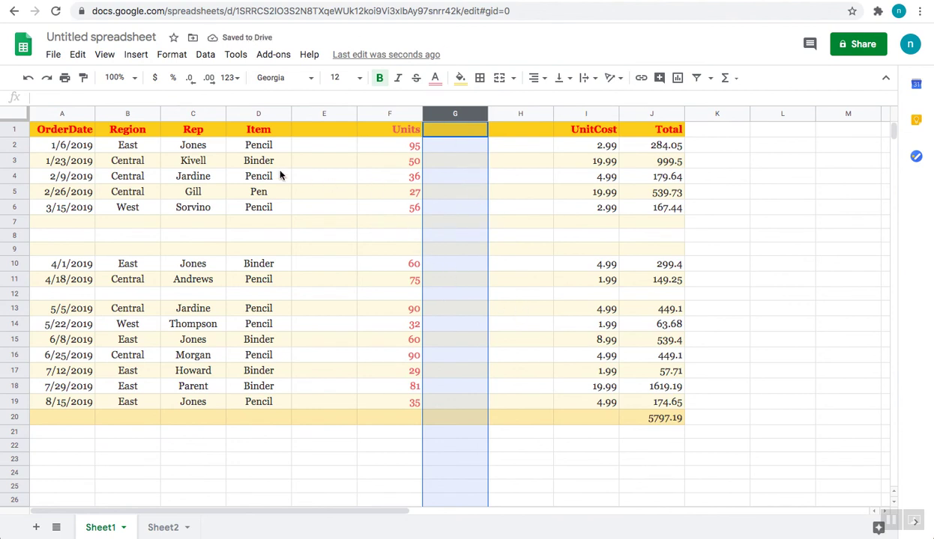
- Select the UnitCost and Total columns together and view the options for inserting two columns, without applying any
left_click(611, 178)
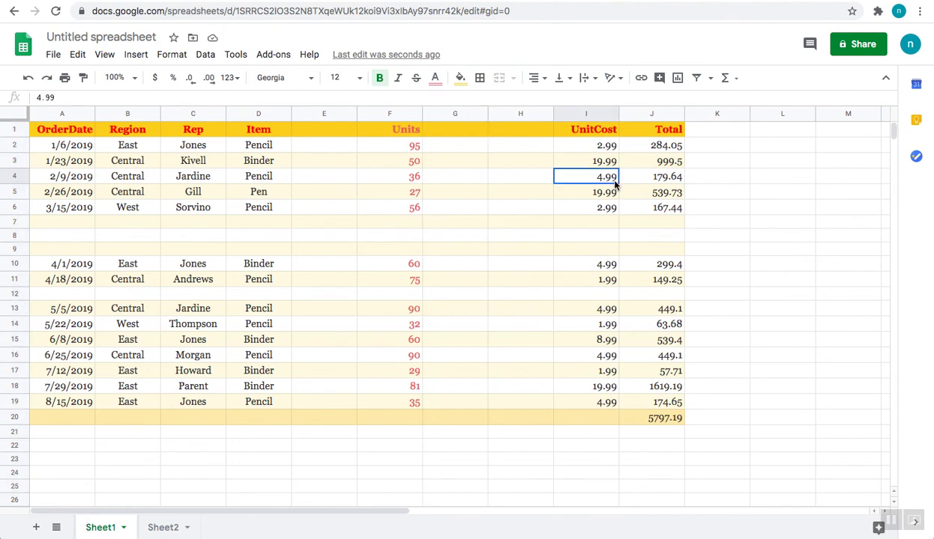
left_click(592, 116)
left_click(650, 114, "shift")
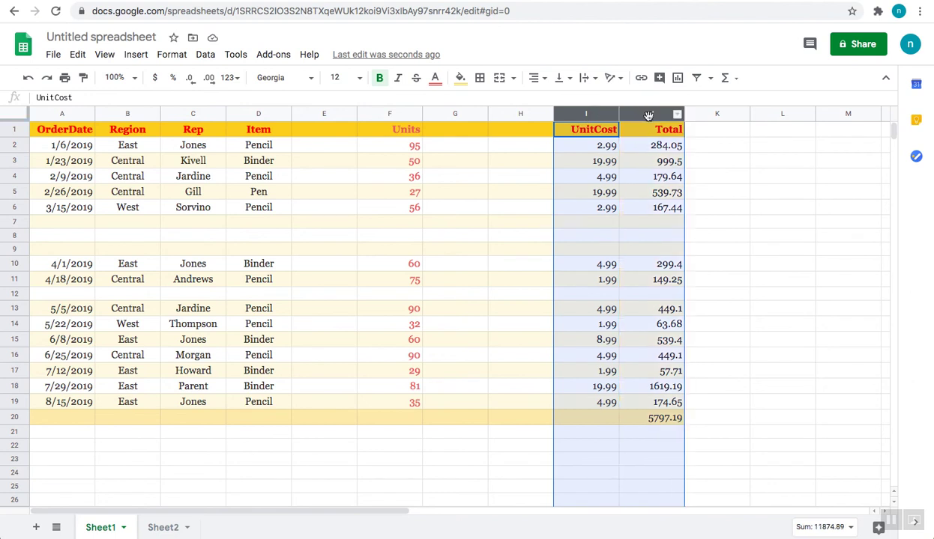
right_click(658, 114)
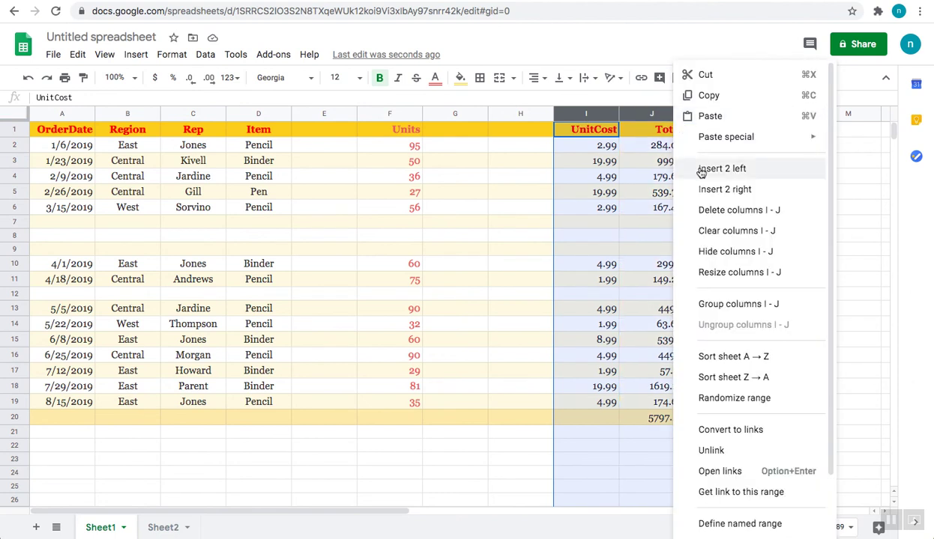
left_click(453, 448)
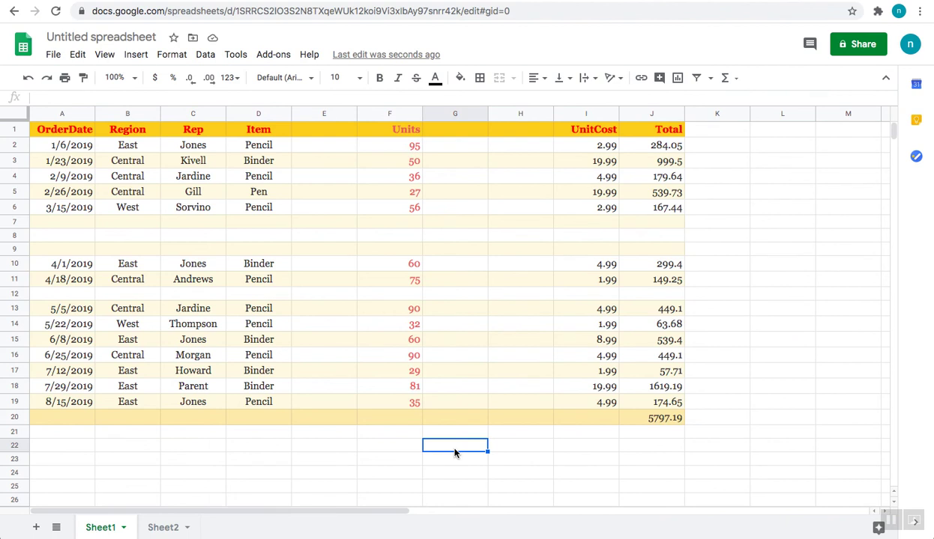
- Undo the last three column insertions around Units and UnitCost
key("ctrl+z")
key("ctrl+z")
key("ctrl+z")
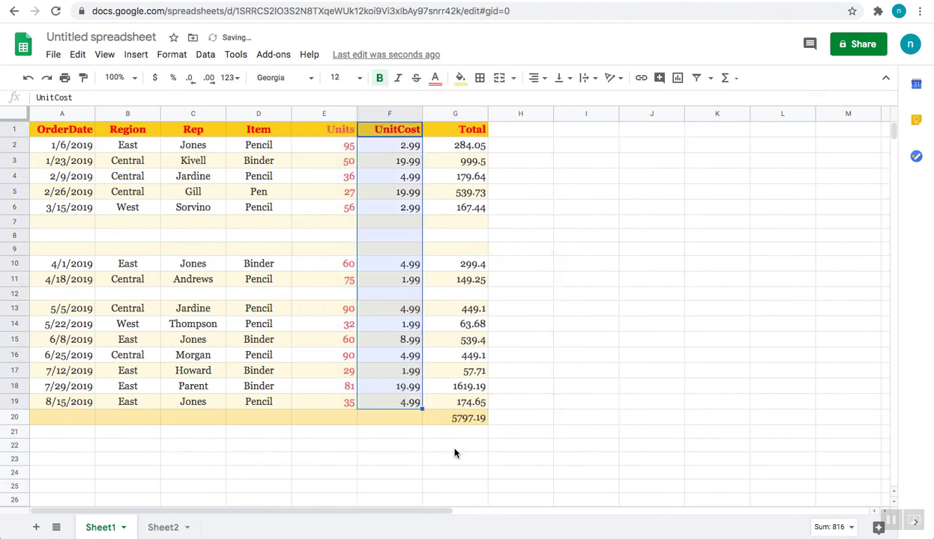
- Undo the insertion of the blank row above the 5/5/2019 order and view the available undo and redo commands
key("ctrl+z")
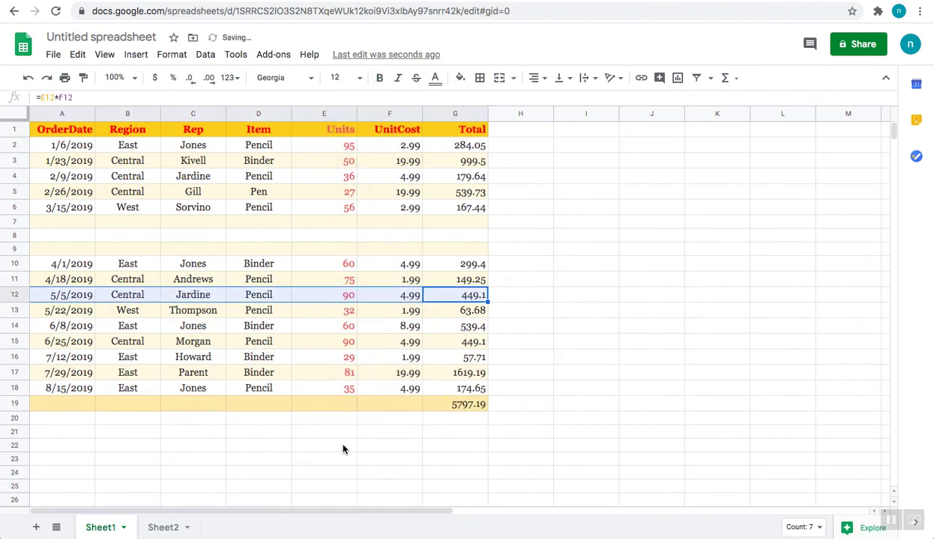
left_click(78, 56)
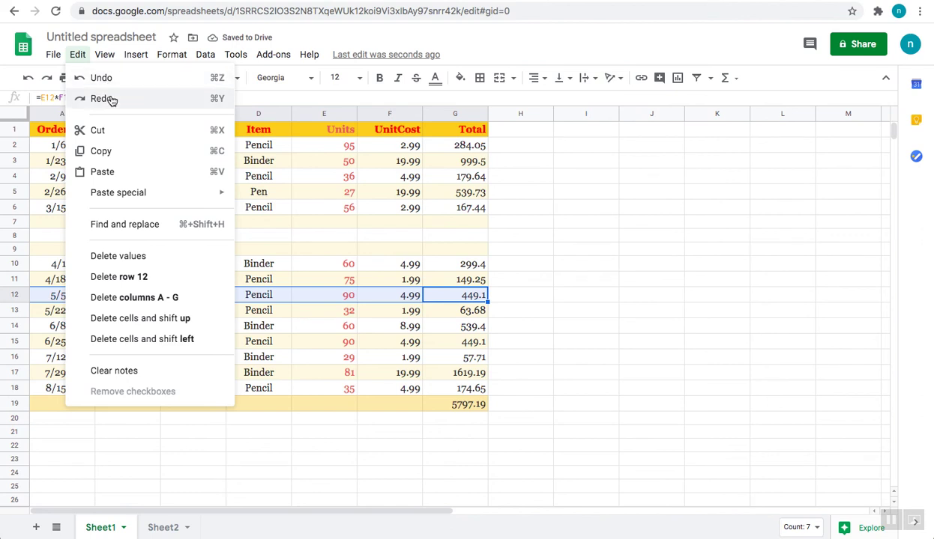
left_click(658, 339)
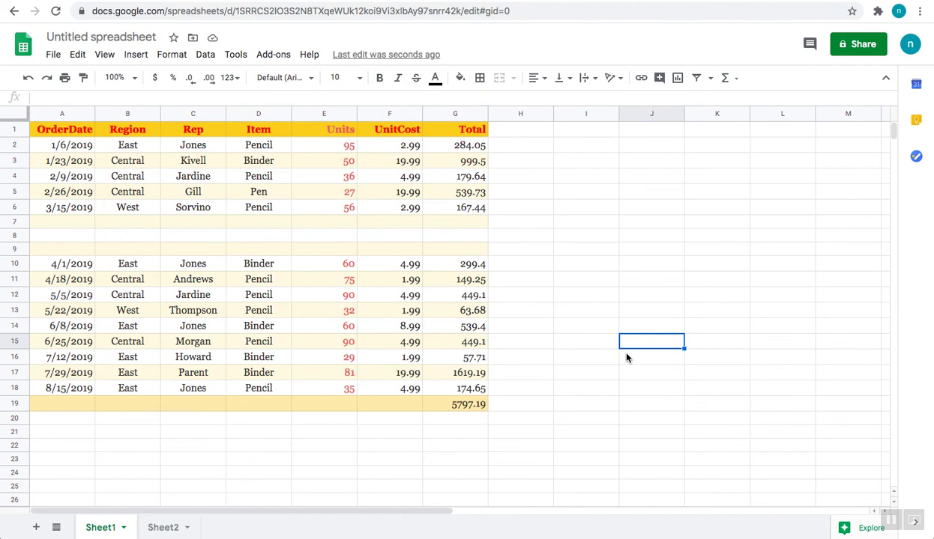
- Start sharing the spreadsheet, name it "sheet", and leave the sharing settings without adding anyone
left_click(850, 46)
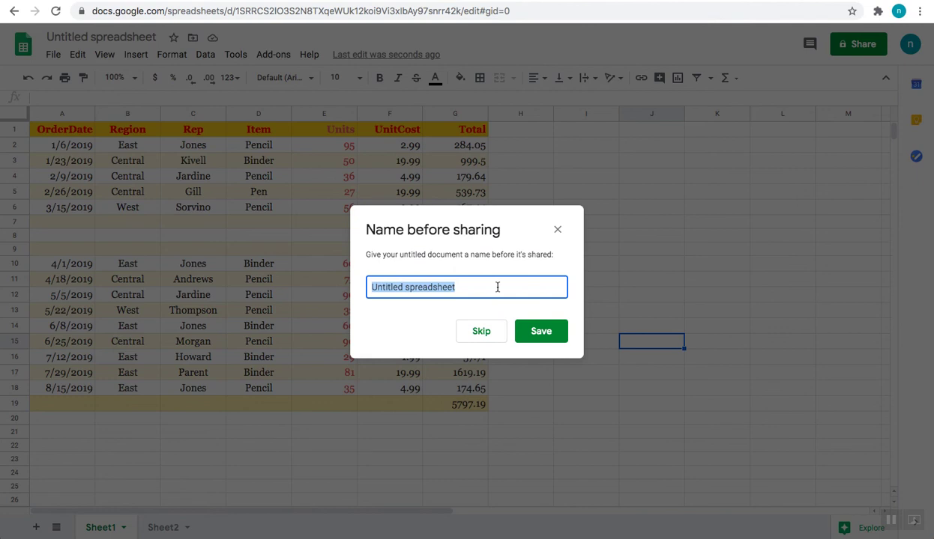
type("she")
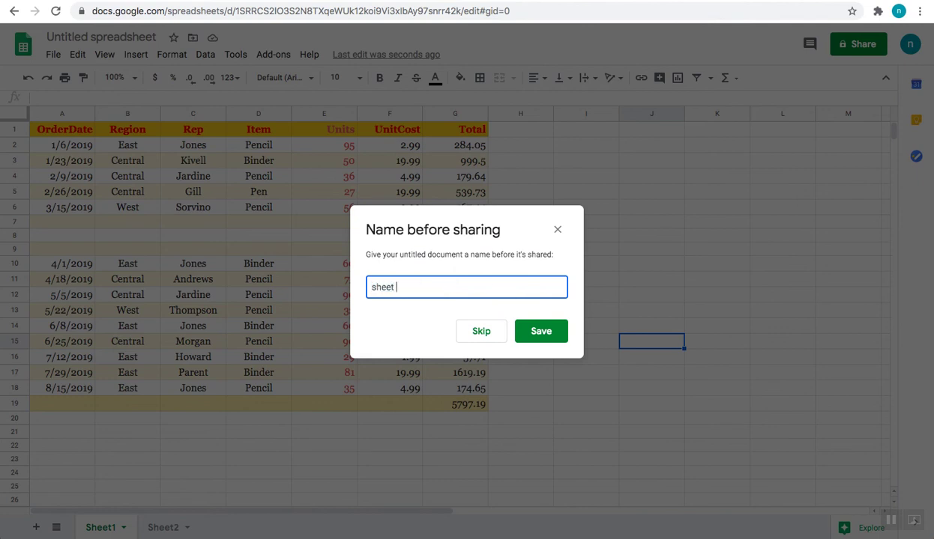
key("Return")
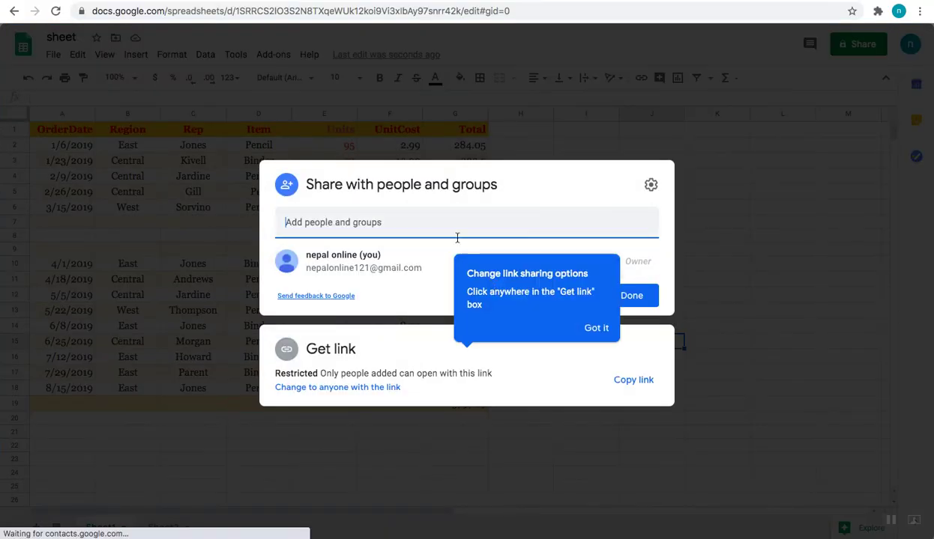
left_click(776, 249)
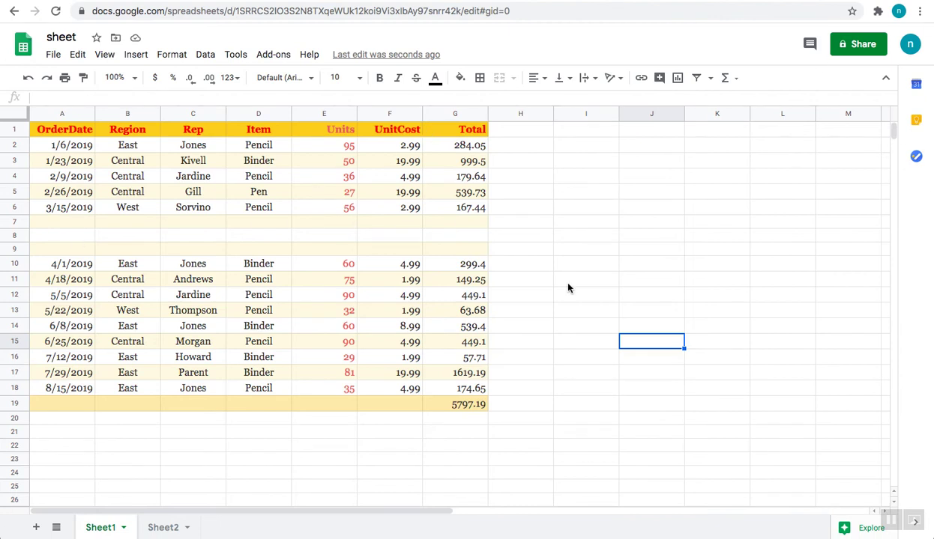
- Apply strikethrough to the region in cell B6 and the rep names in cells C6 and C10
left_click(137, 213)
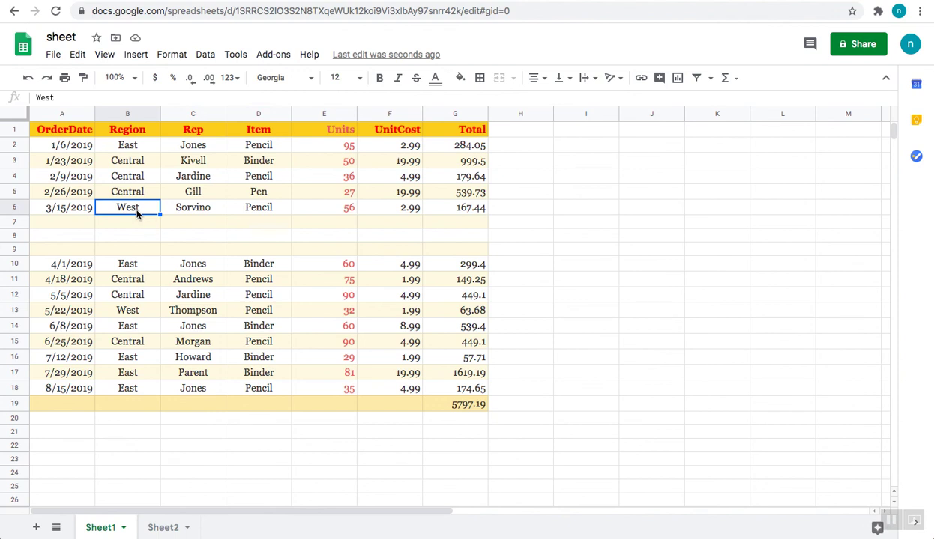
left_click(417, 79)
key("Right")
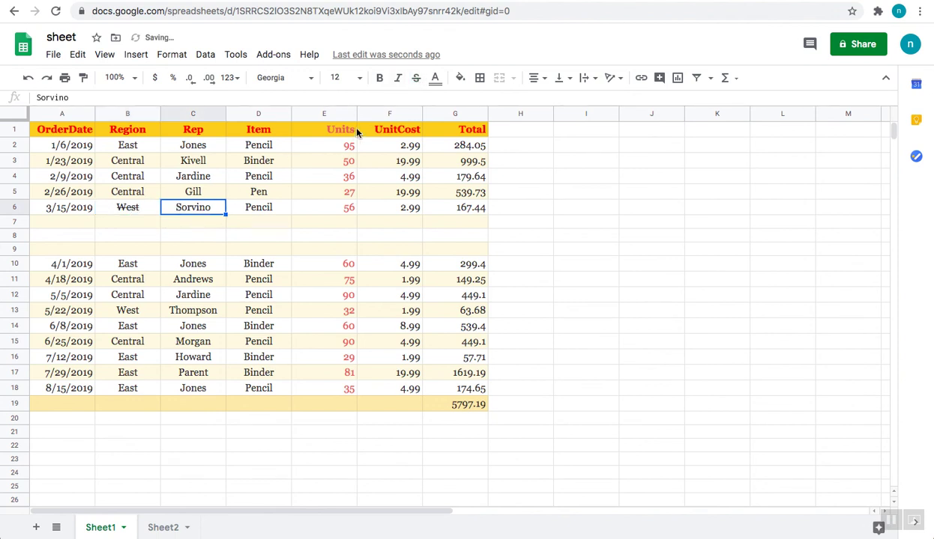
left_click(414, 79)
left_click(193, 261)
left_click(416, 79)
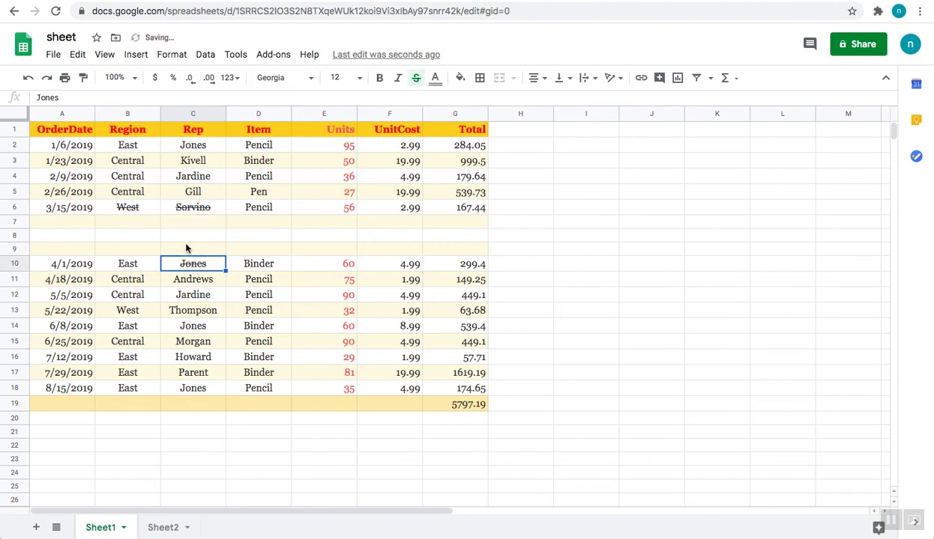
- Insert the image fashing-10.jpg from the computer inside cell E6 of the Units column
left_click(299, 210)
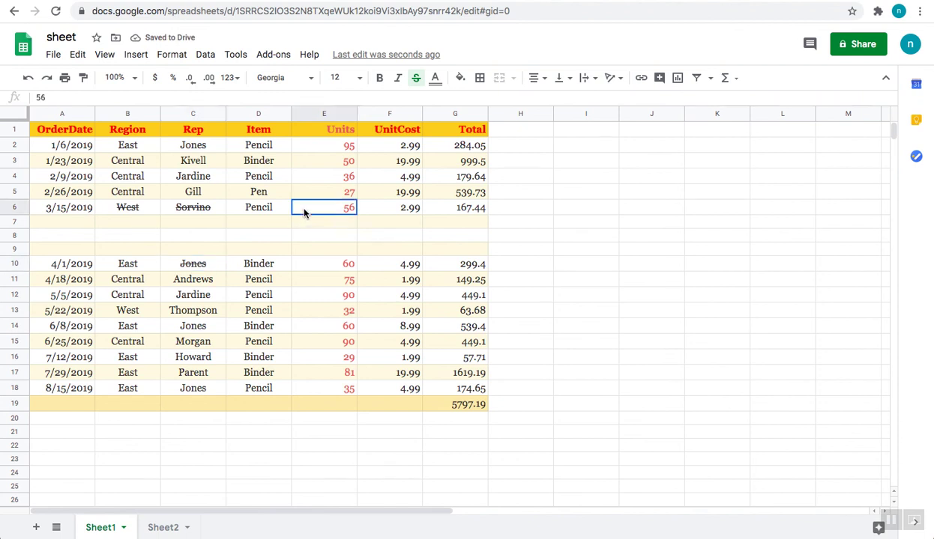
right_click(298, 208)
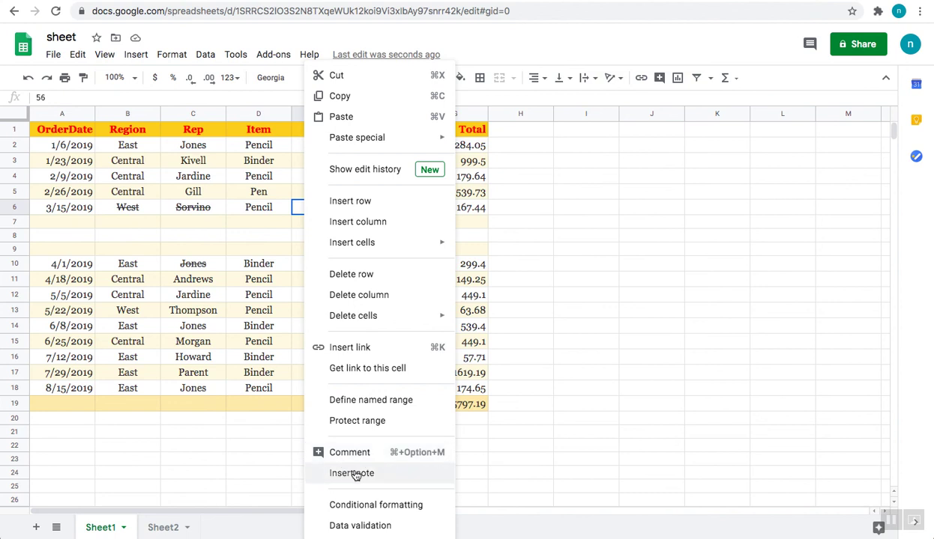
left_click(300, 211)
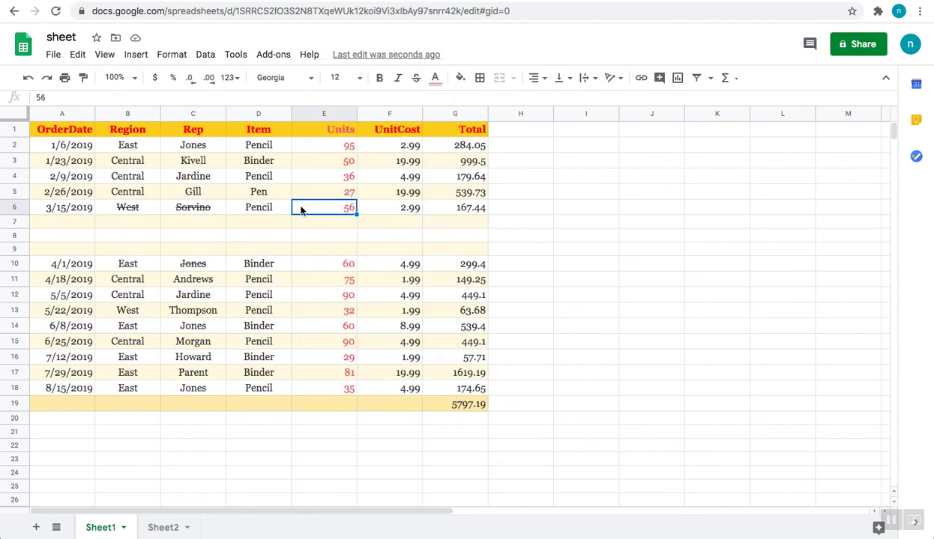
right_click(301, 211)
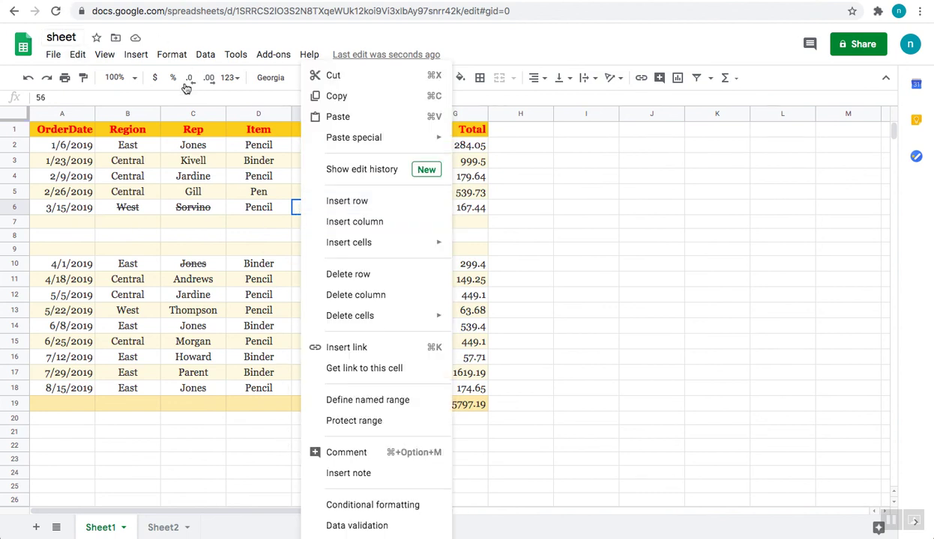
left_click(135, 55)
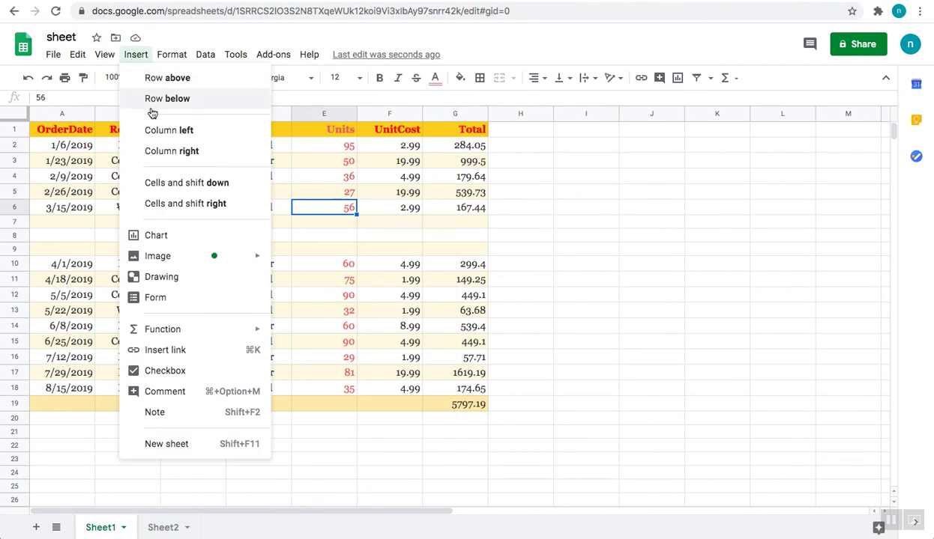
mouse_move(166, 256)
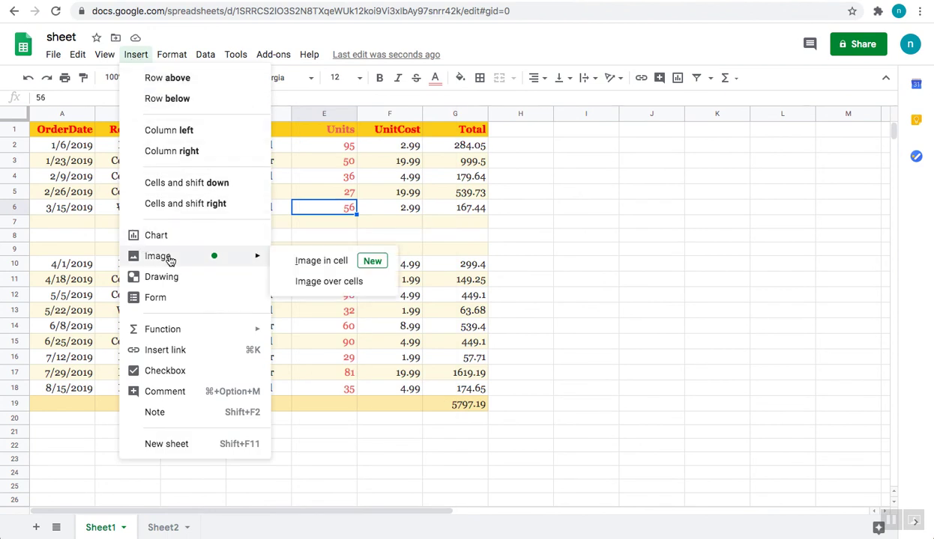
left_click(316, 263)
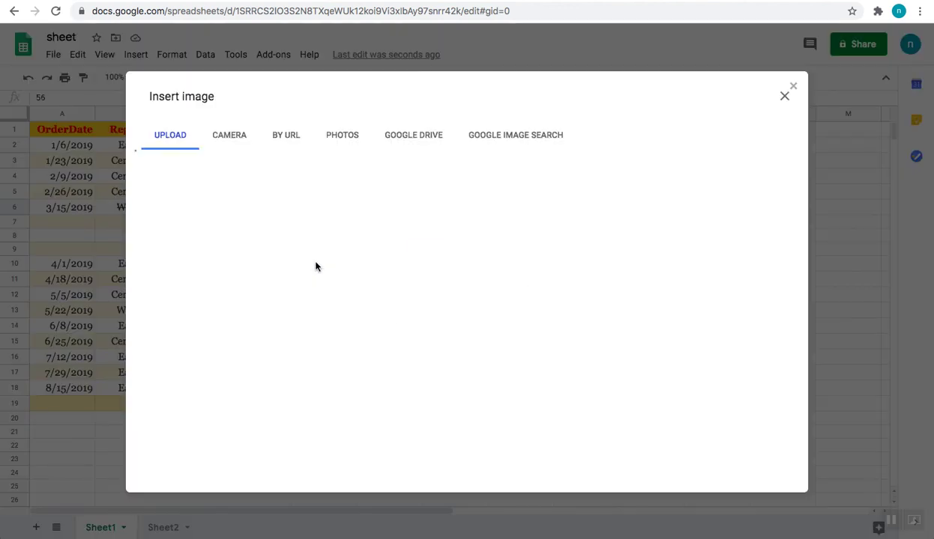
left_click(460, 360)
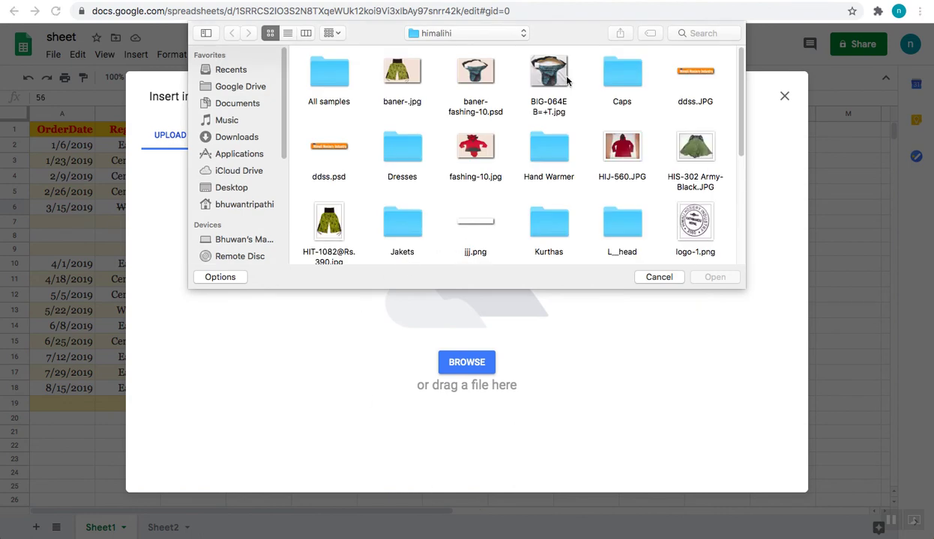
left_click(457, 147)
left_click(714, 277)
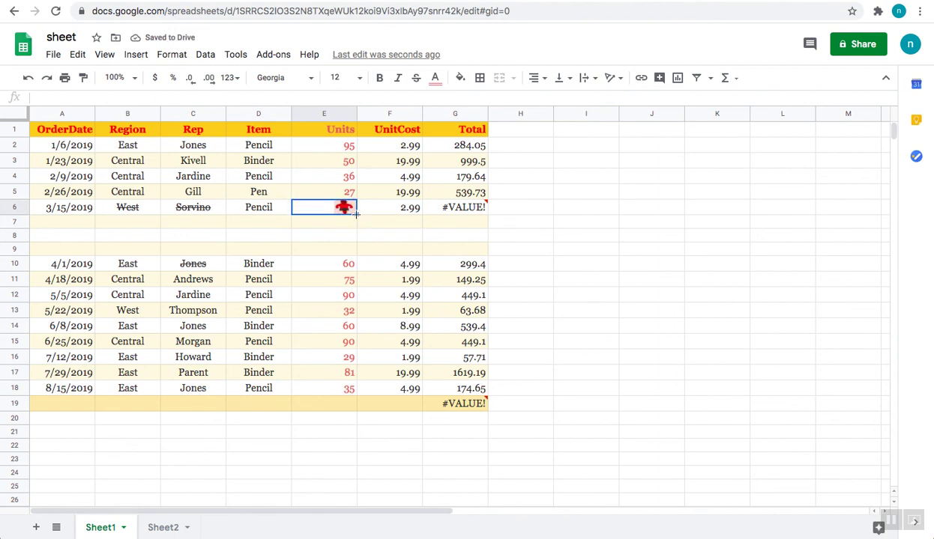
- Fill the image from E6 down to E8, and extend it from E8 down to E14
left_click_drag(356, 214, 358, 238)
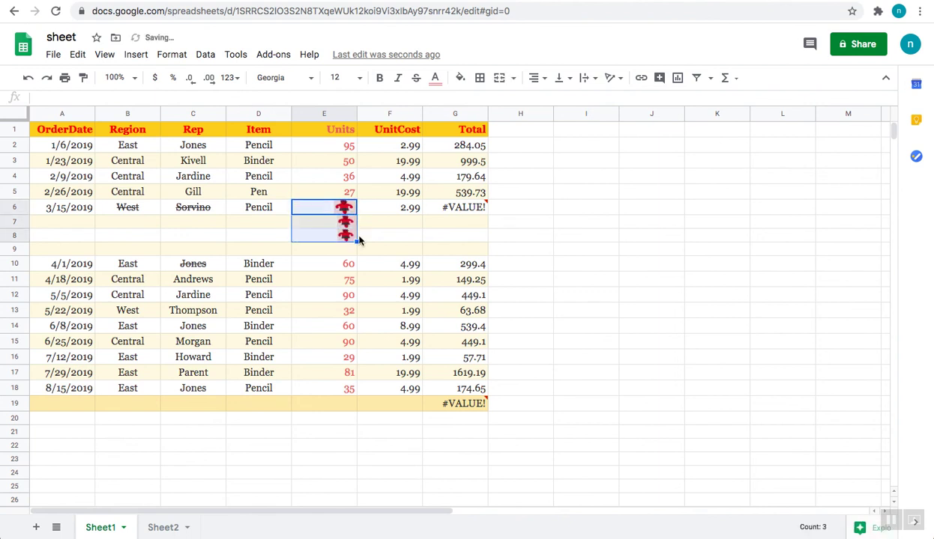
left_click(324, 212)
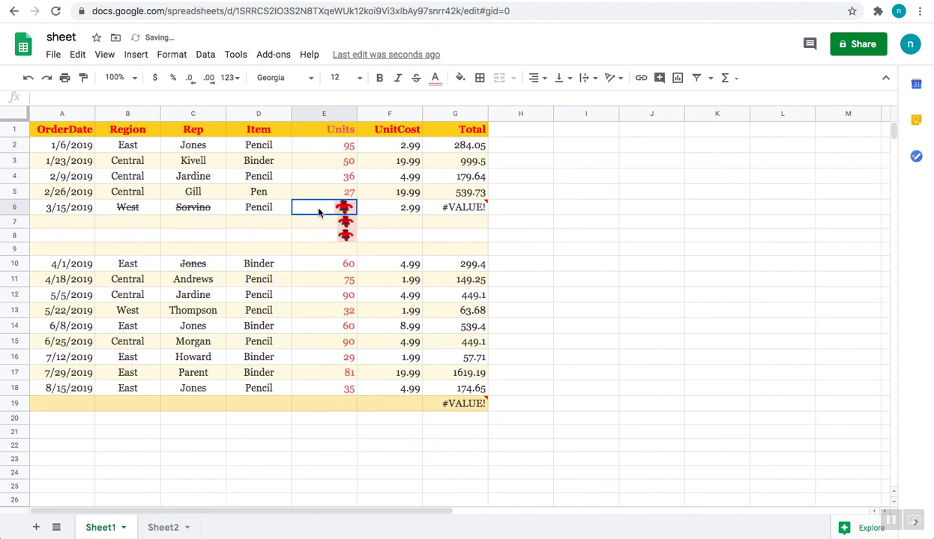
left_click(328, 235)
left_click(365, 236)
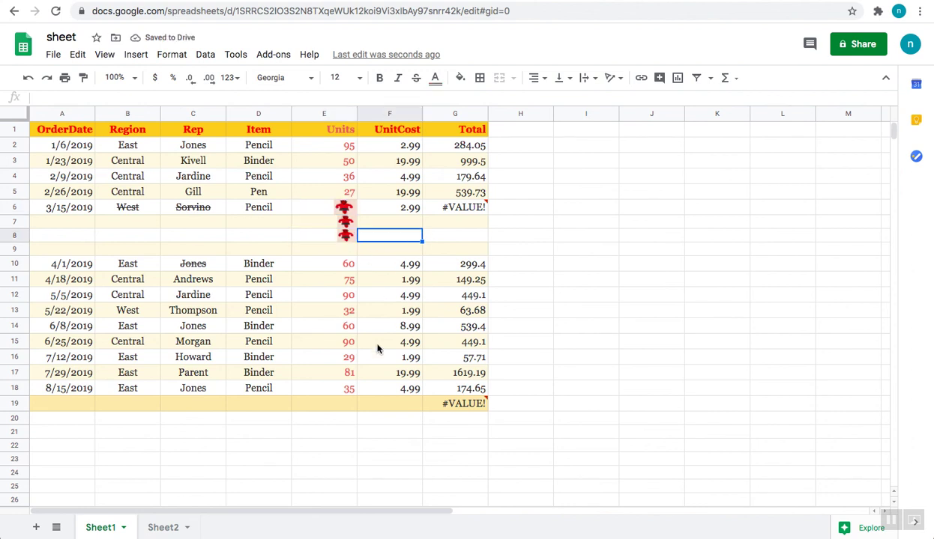
left_click(309, 192)
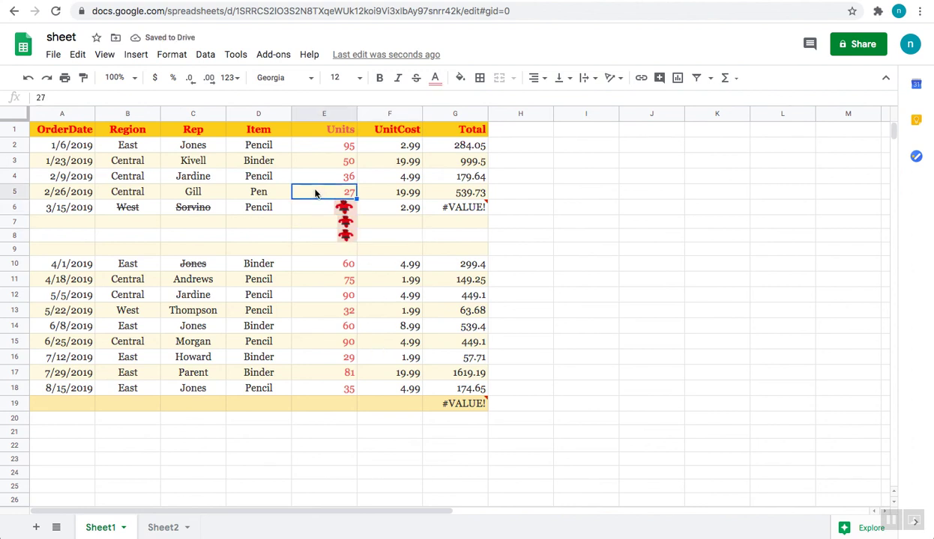
left_click(345, 236)
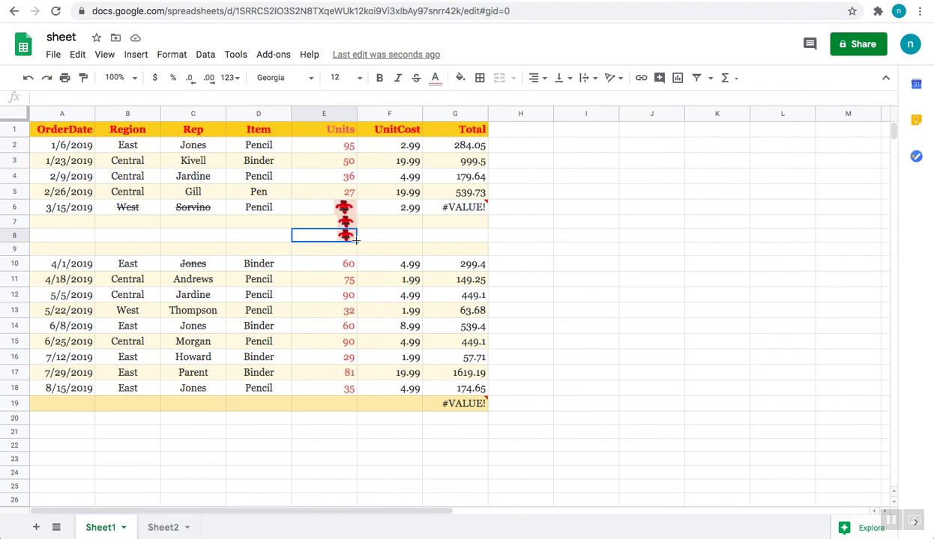
left_click_drag(357, 241, 386, 323)
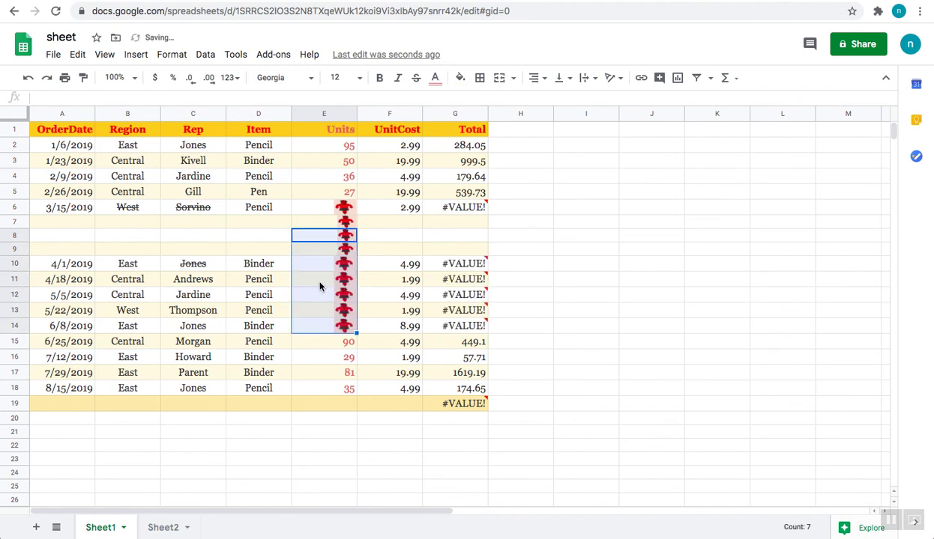
- Delete the Total formula of the 4/18/2019 order in cell G11
left_click(461, 264)
left_click(459, 278)
key("Delete")
left_click(430, 312)
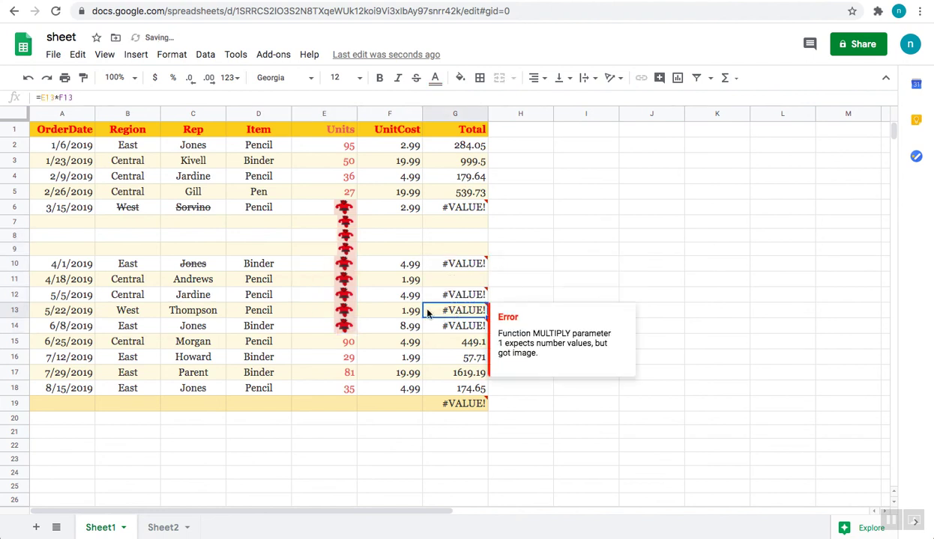
- Undo the deletion in G11 and both image fills below cell E6
left_click(323, 267)
key("ctrl+z")
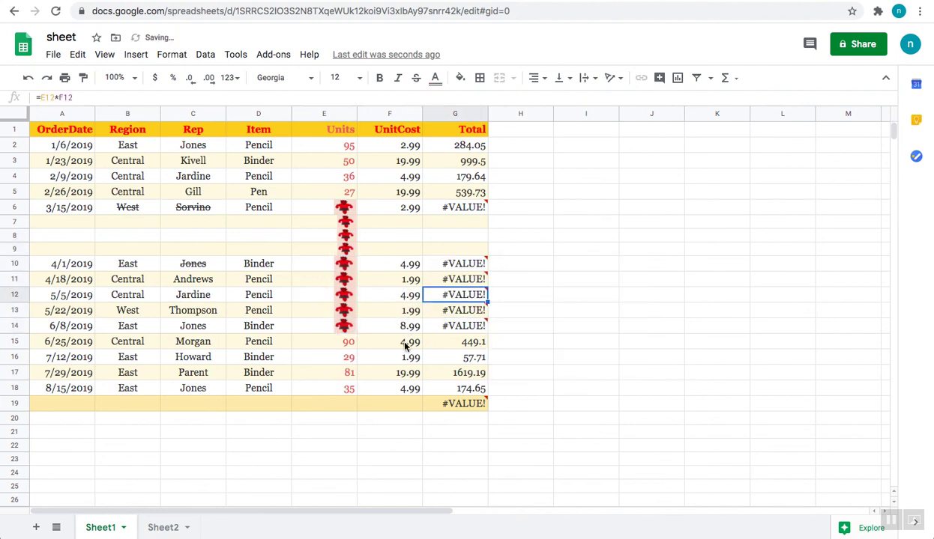
key("ctrl+z")
key("ctrl+z")
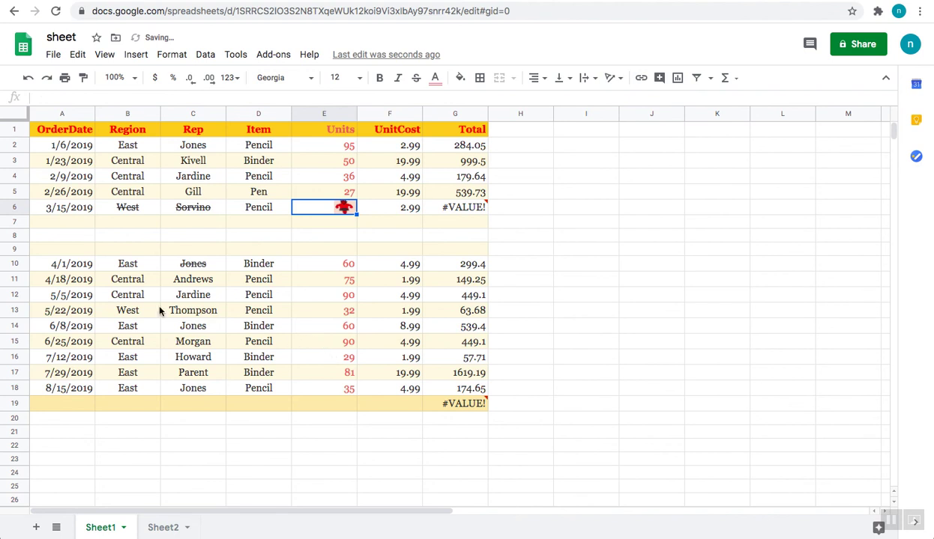
- Insert the second screenshot from the Google Drive folder photos > new_photos inside the Rep header cell C1
right_click(178, 130)
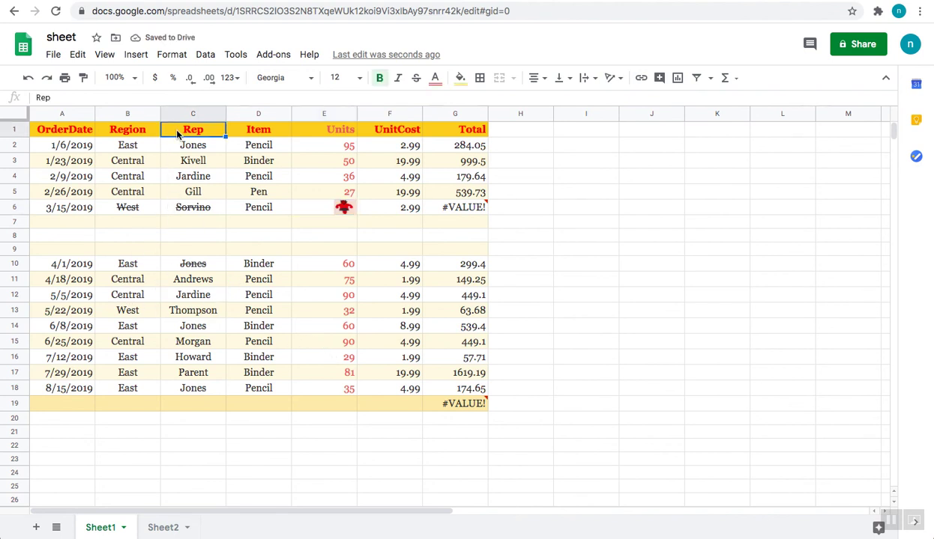
left_click(155, 221)
left_click(174, 131)
left_click(137, 59)
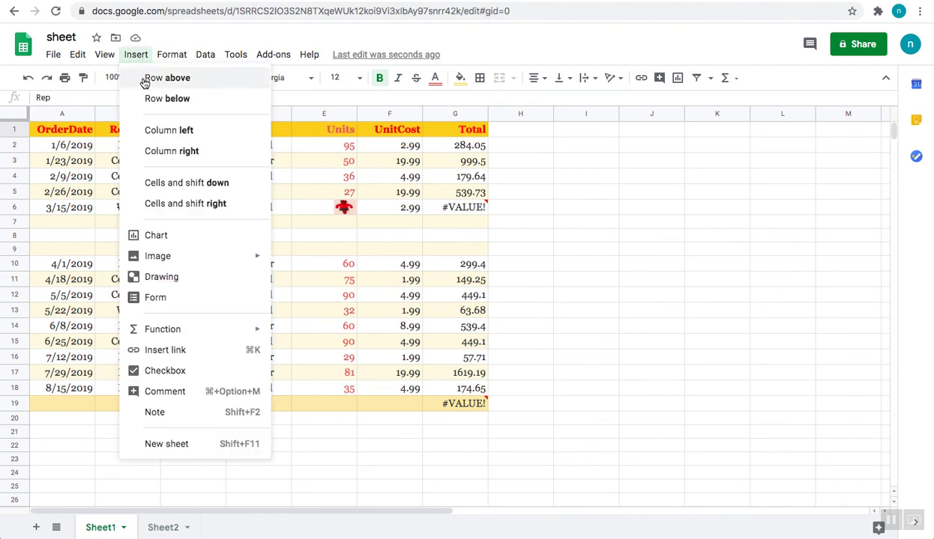
mouse_move(192, 257)
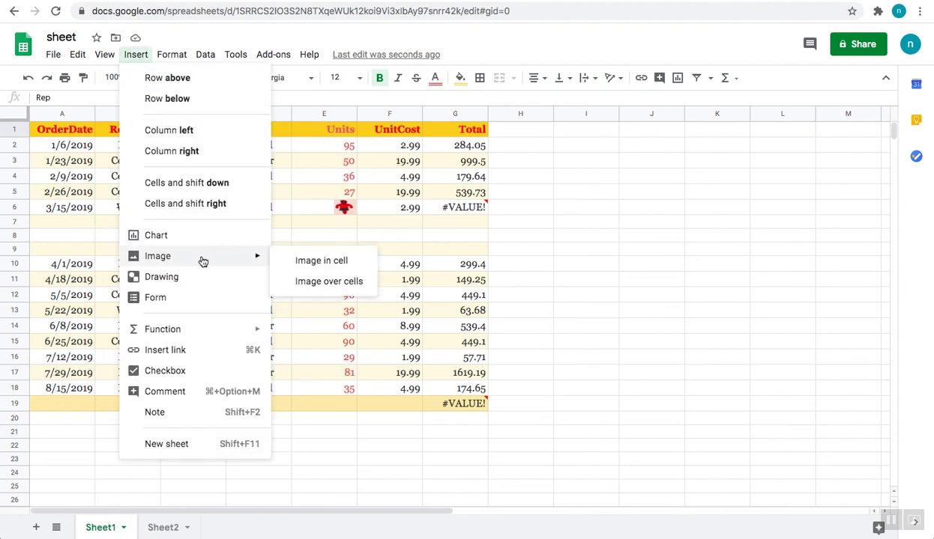
left_click(310, 258)
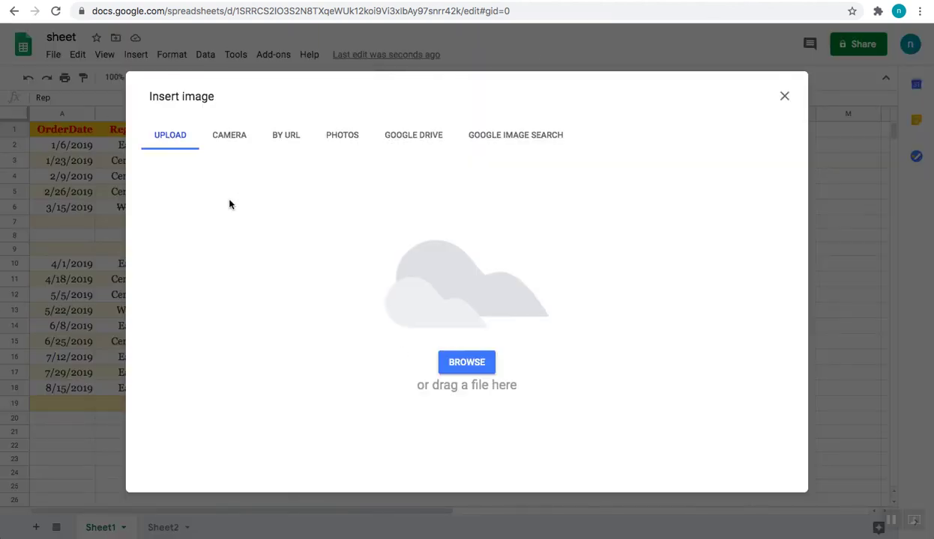
left_click(346, 140)
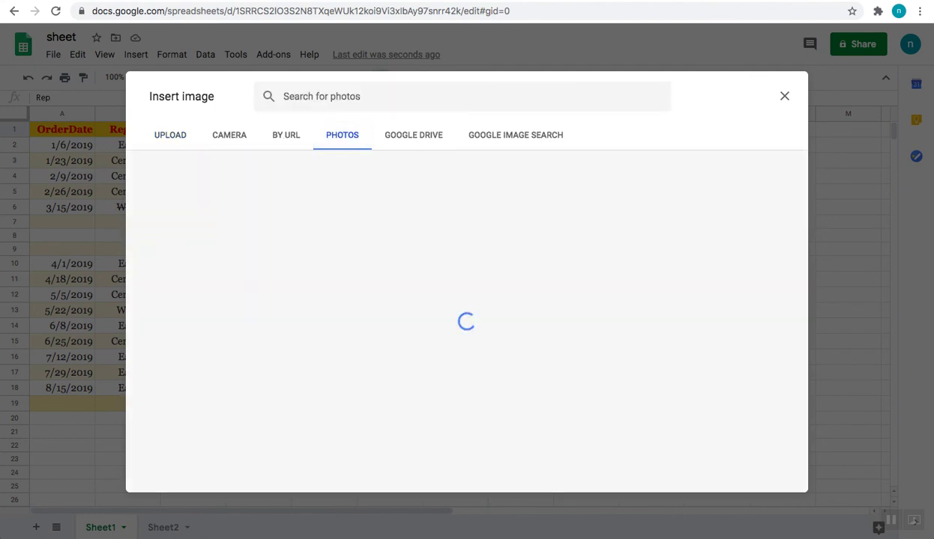
left_click(421, 139)
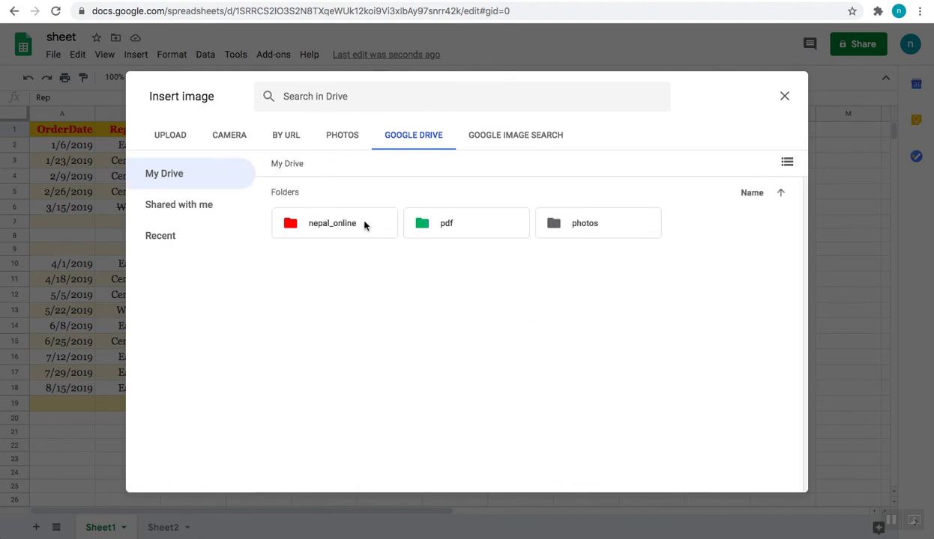
double_click(585, 228)
double_click(318, 225)
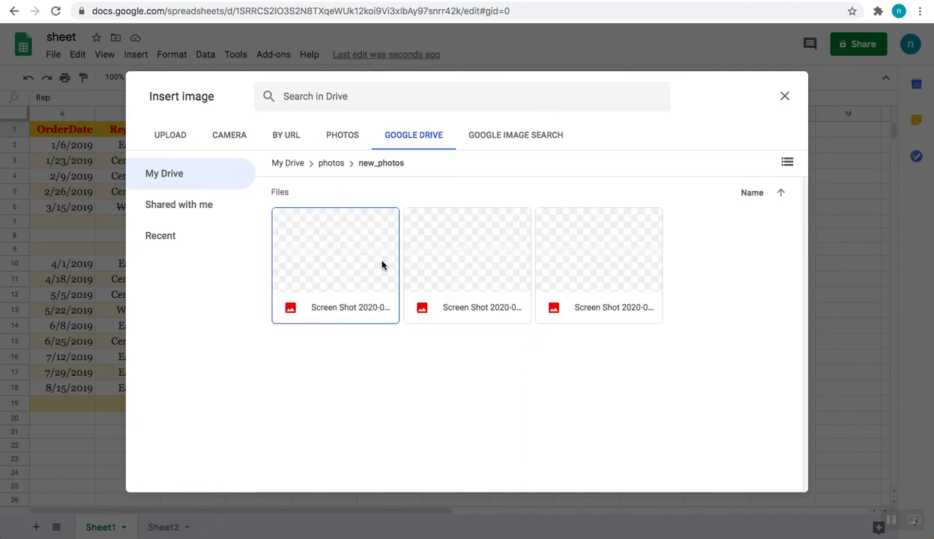
left_click(501, 249)
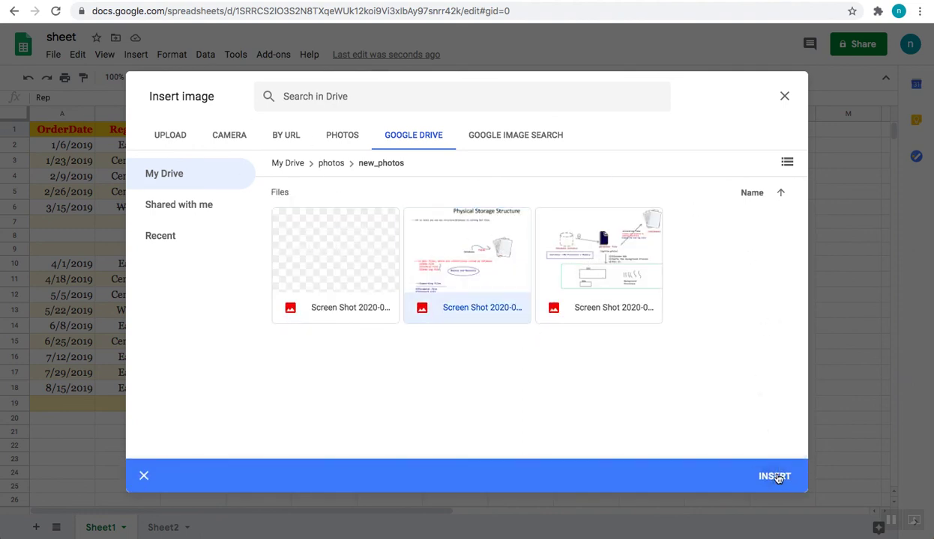
left_click(775, 475)
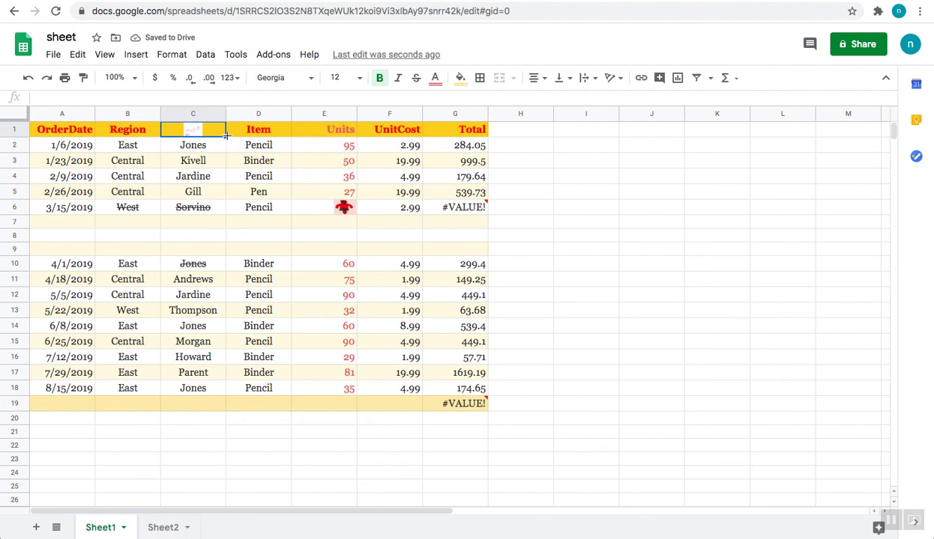
- Fill the image from C1 down to C2, and undo both the fill and the image insertion
left_click_drag(224, 137, 226, 147)
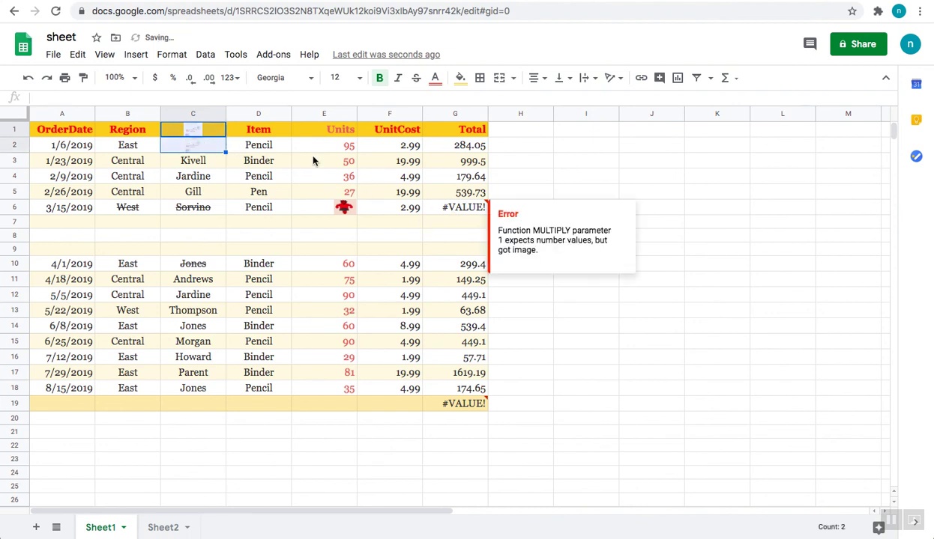
key("ctrl+z")
key("ctrl+z")
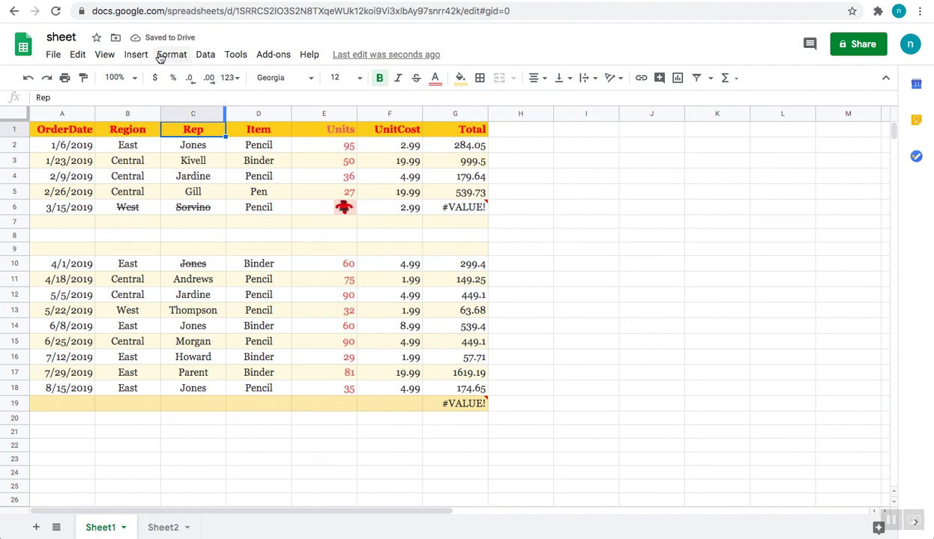
left_click(135, 56)
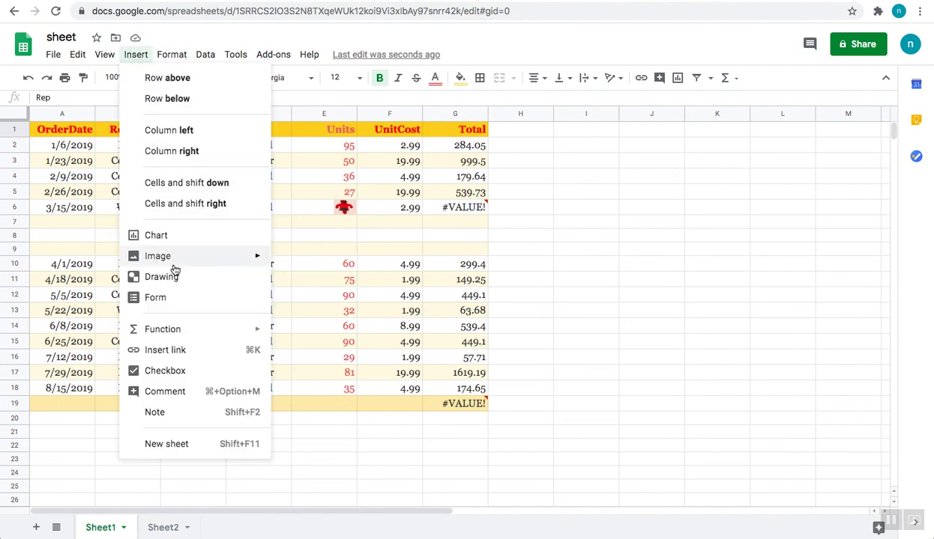
mouse_move(233, 333)
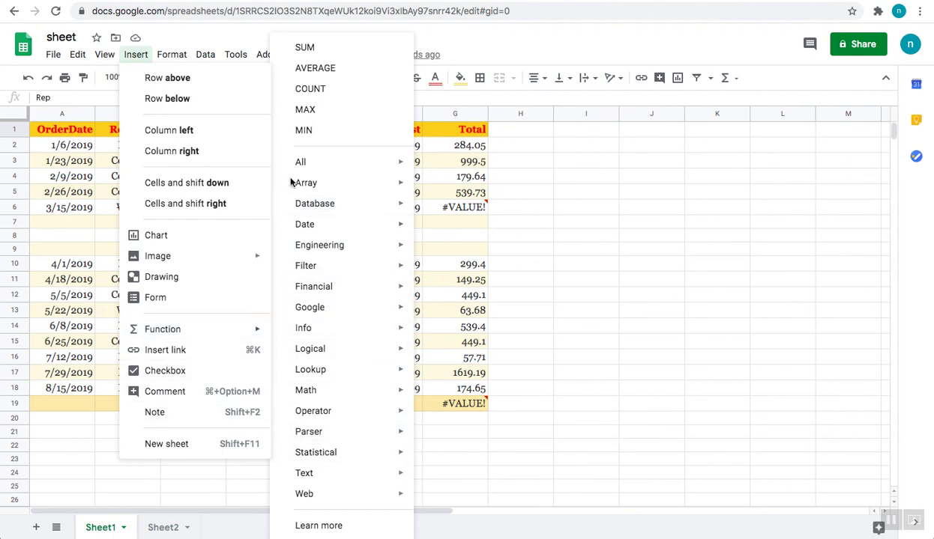
left_click(174, 352)
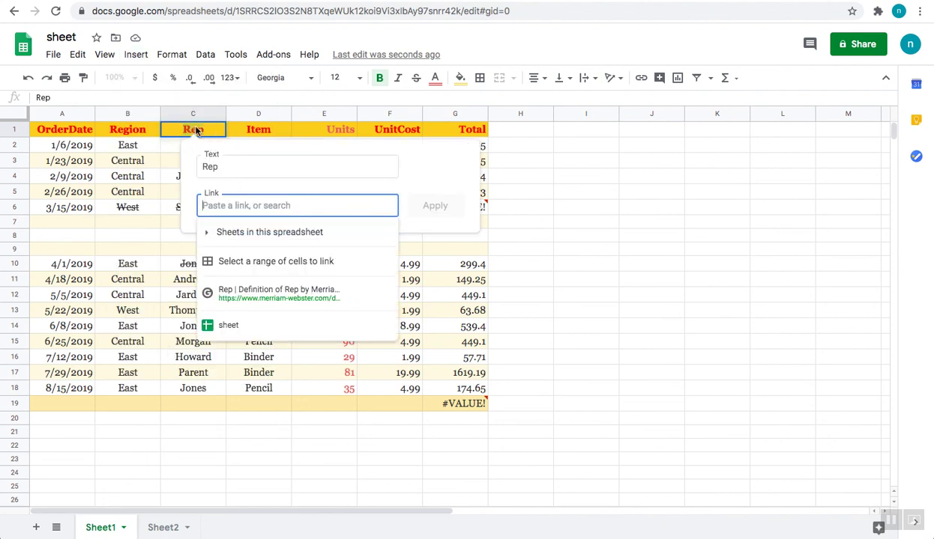
type("w")
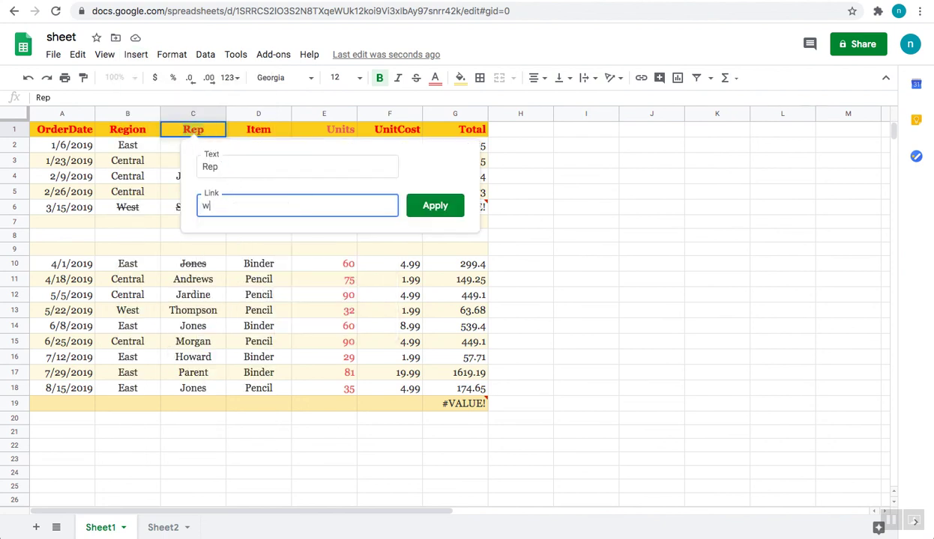
type("ww.nepalo")
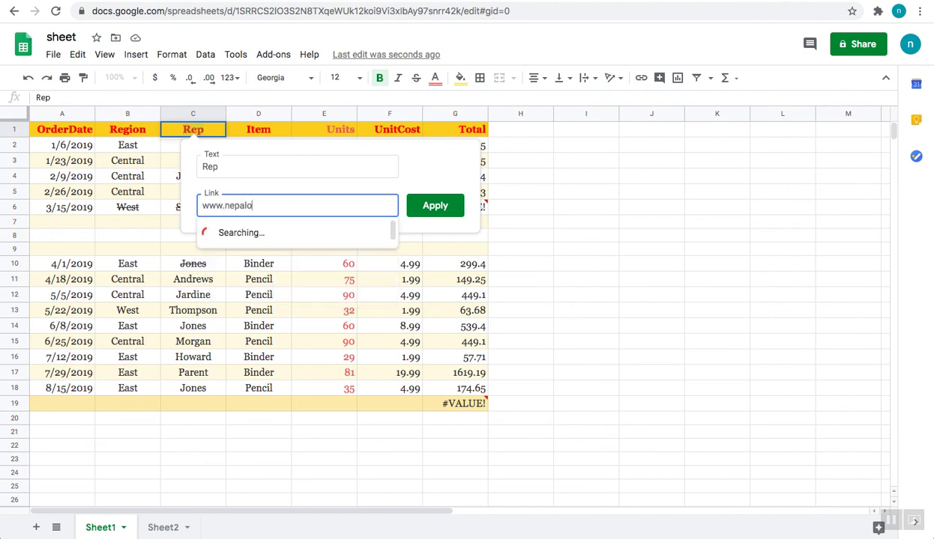
type("nlineschoo.org")
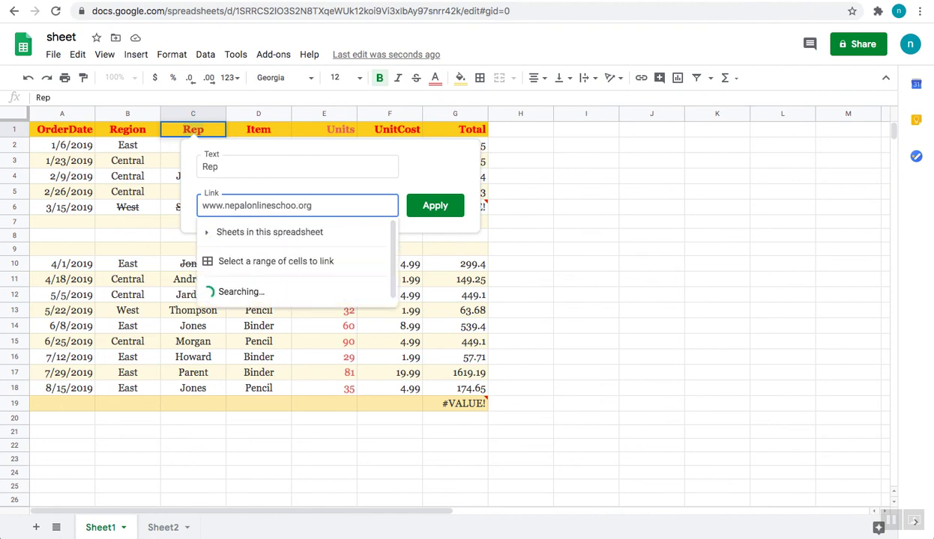
key("Return")
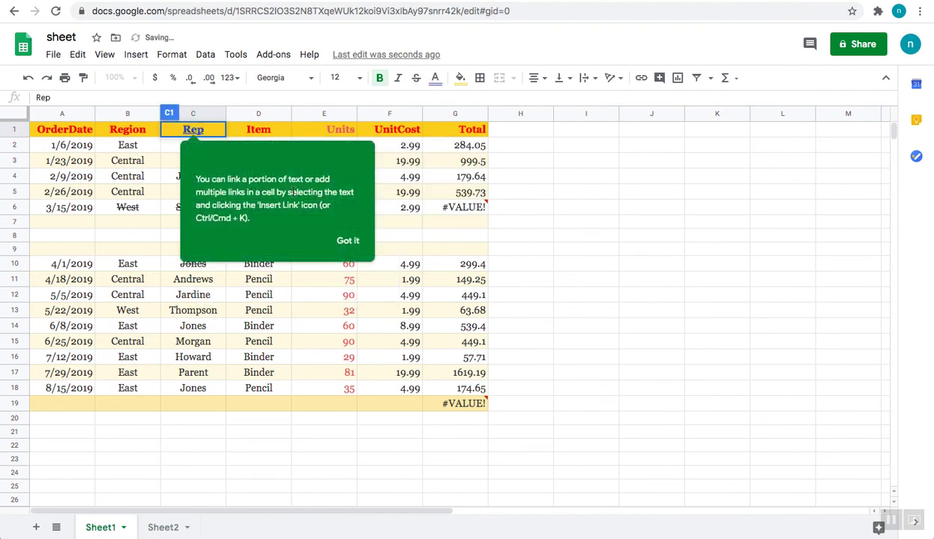
left_click(621, 296)
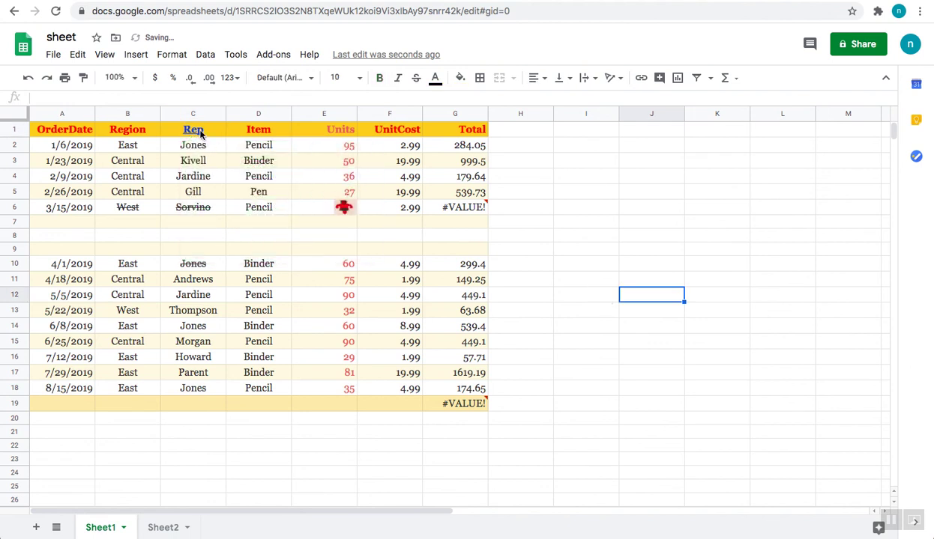
left_click(241, 132)
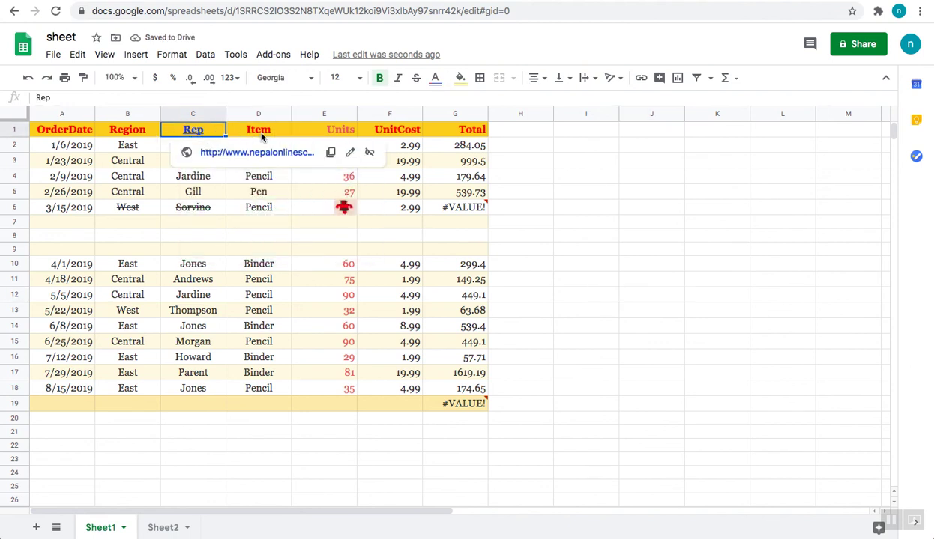
left_click(210, 131)
left_click(493, 174)
left_click(523, 222)
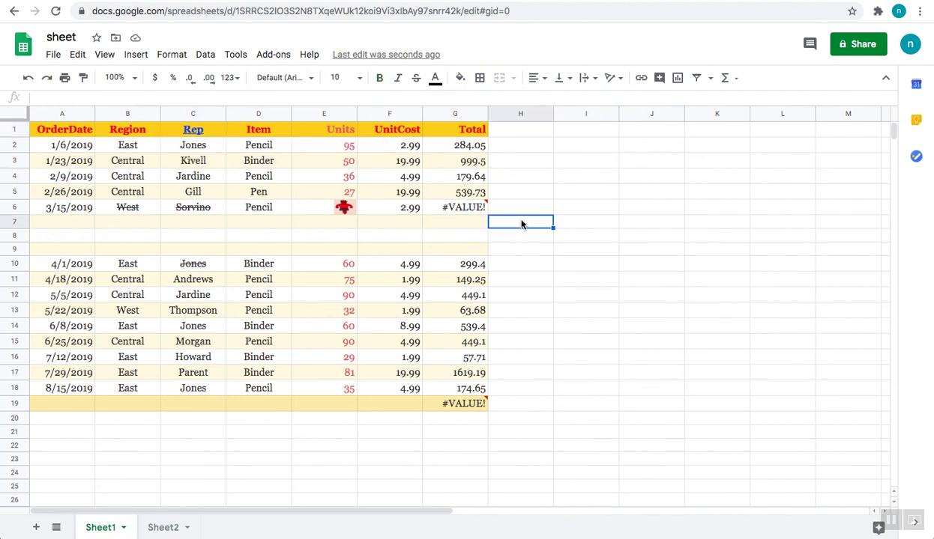